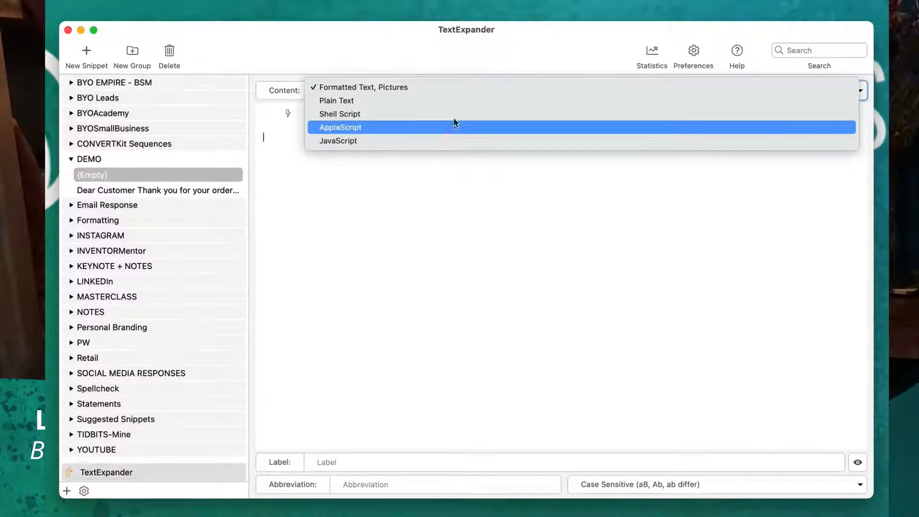
Set the empty DEMO snippet's content type to Formatted Text, Pictures, with the font Arial at size 18.
left_click(455, 87)
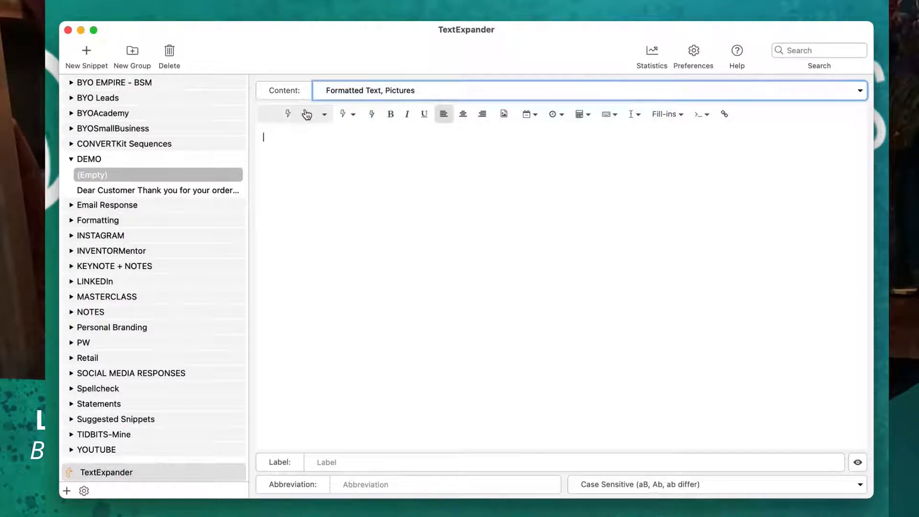
left_click(323, 114)
scroll(296, 334, "down", 15)
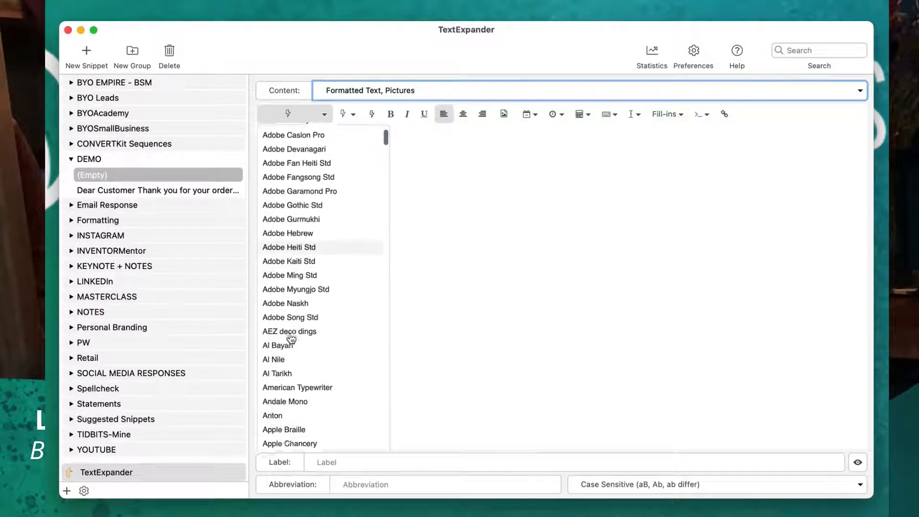
left_click(285, 289)
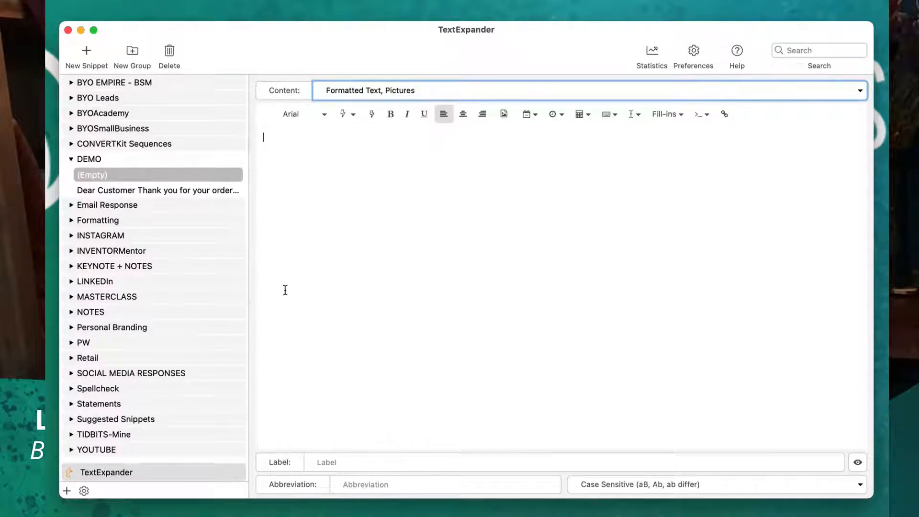
left_click(351, 114)
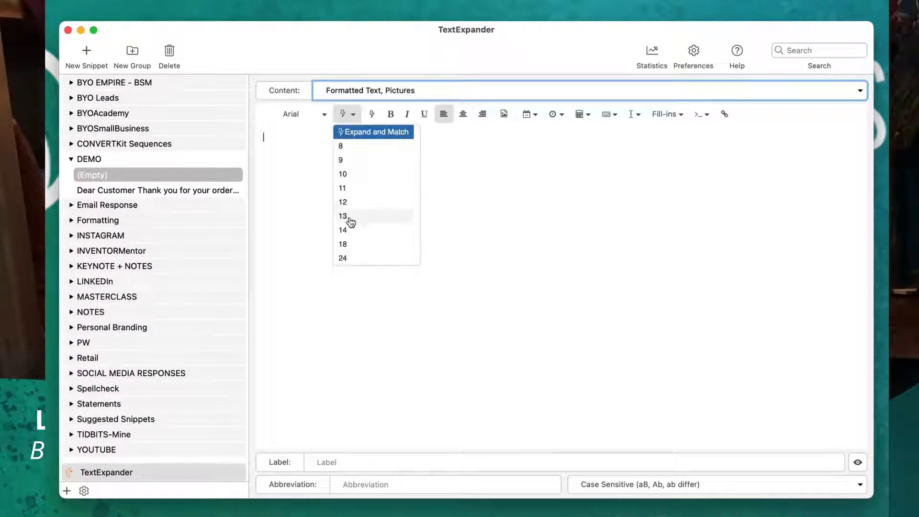
left_click(345, 244)
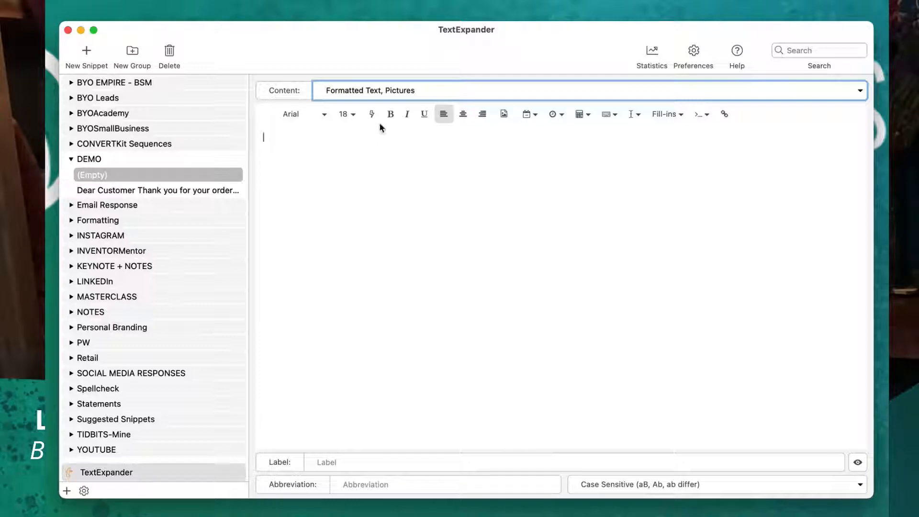
Examine the snippet's options for text color, date, time, date math, keystrokes, cursor position, fill-ins and special inserts such as lists and tables.
left_click(373, 114)
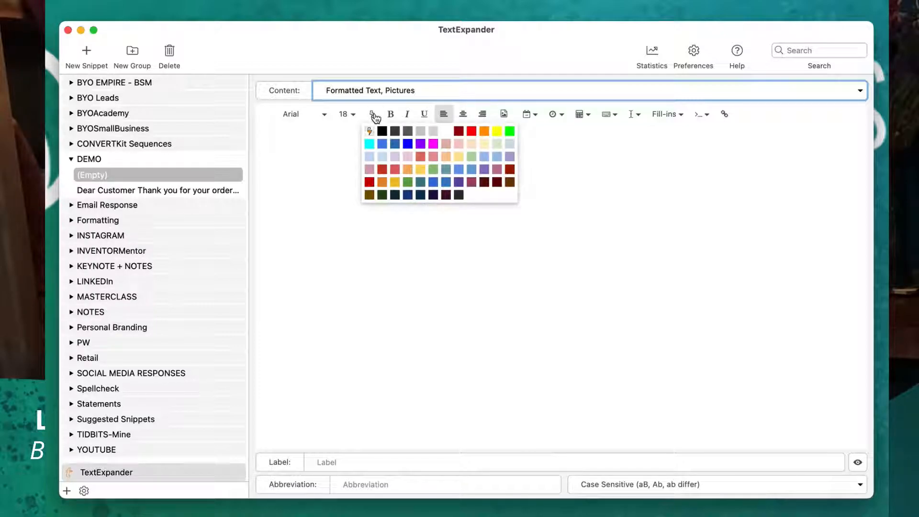
left_click(375, 117)
left_click(533, 116)
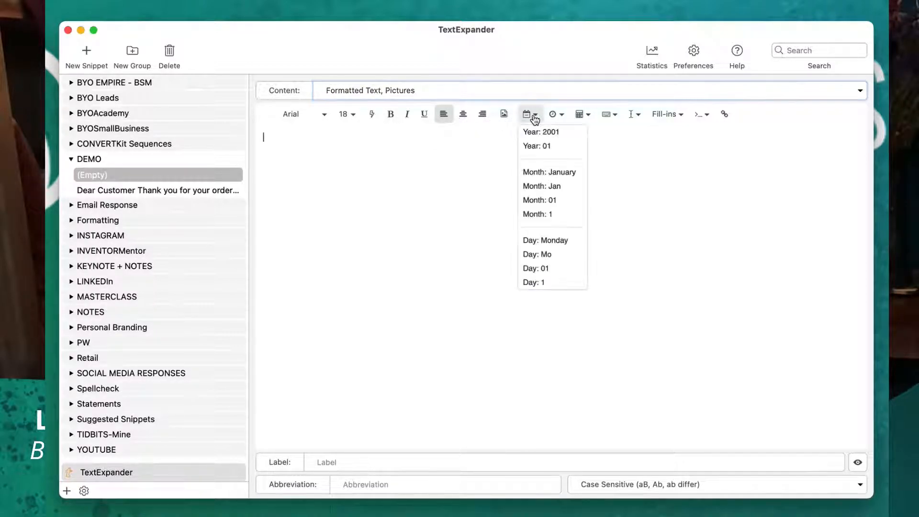
left_click(534, 120)
left_click(562, 118)
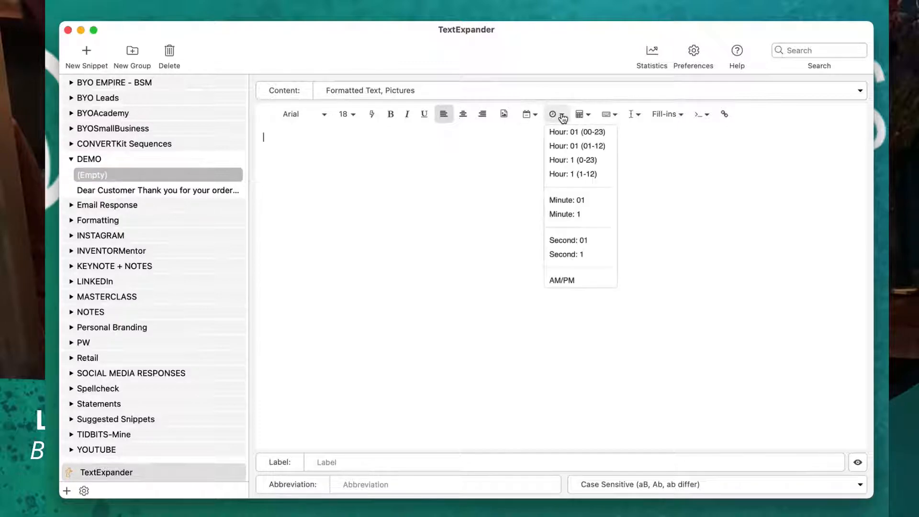
left_click(562, 119)
left_click(588, 117)
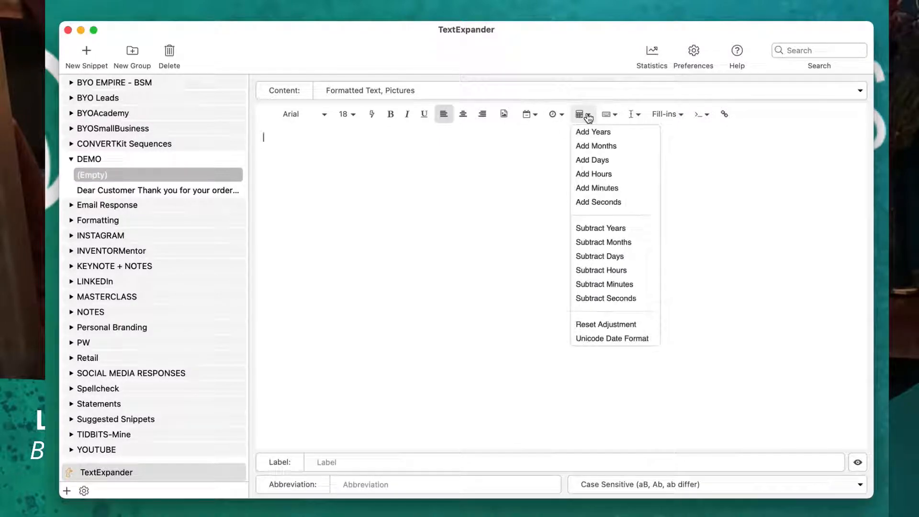
left_click(588, 117)
left_click(616, 116)
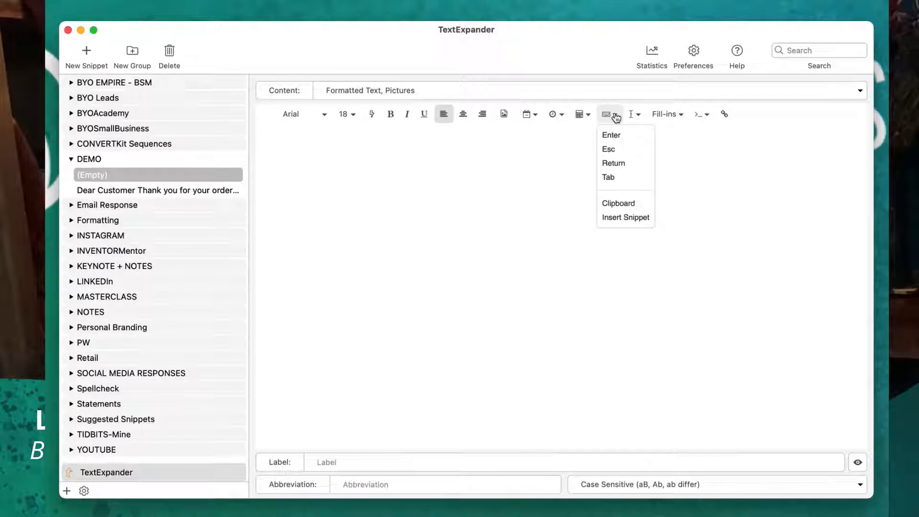
left_click(616, 117)
left_click(640, 116)
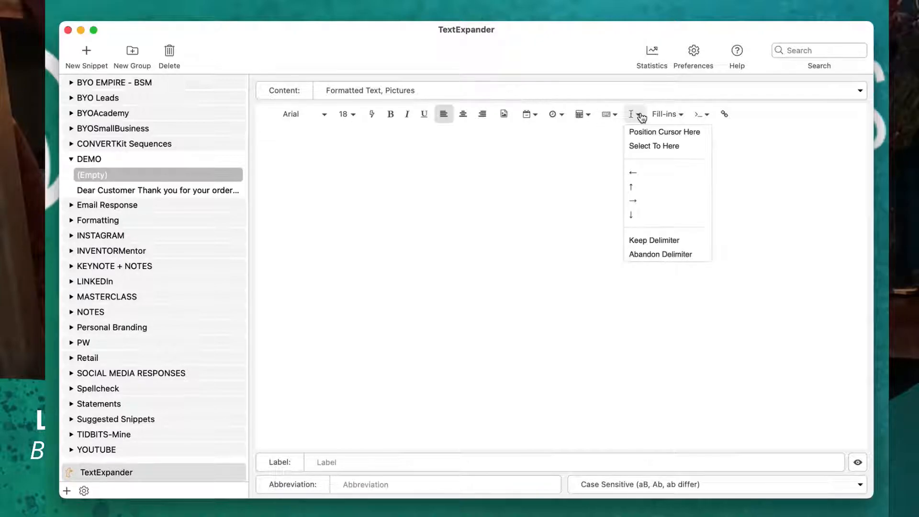
left_click(641, 117)
left_click(680, 116)
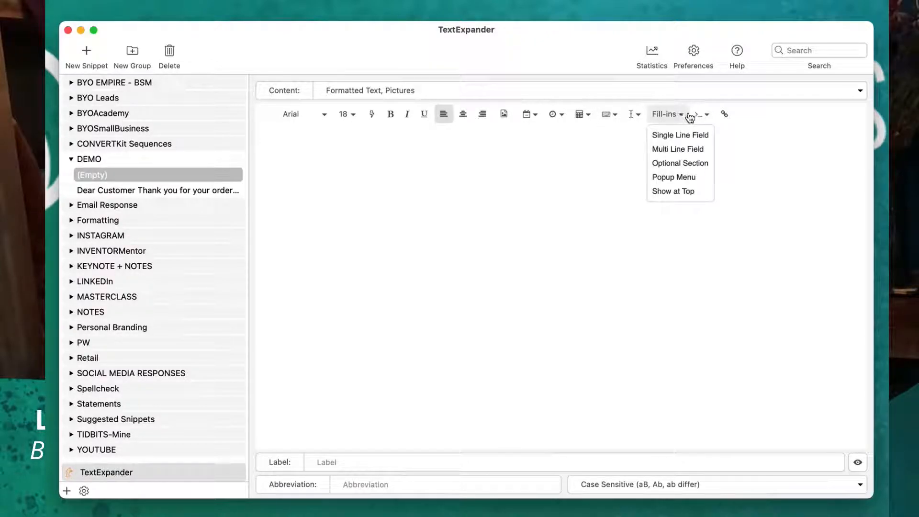
left_click(706, 115)
left_click(706, 116)
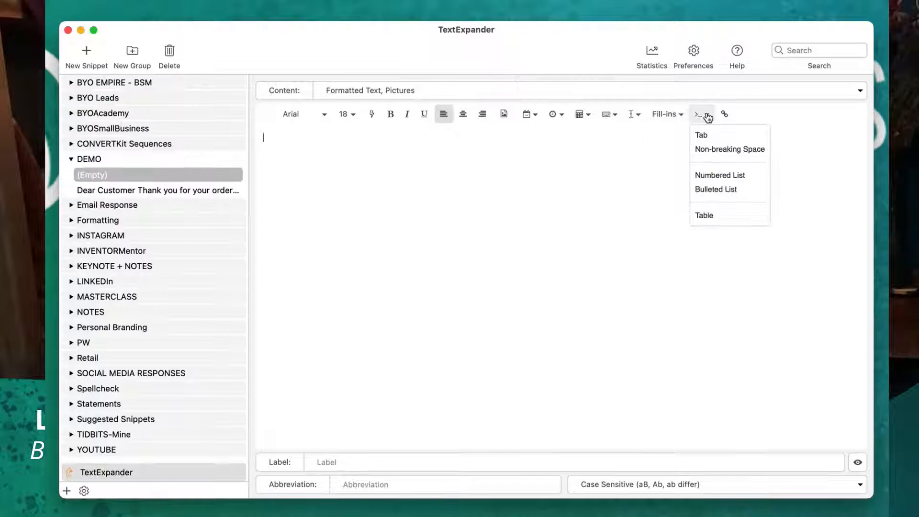
left_click(611, 166)
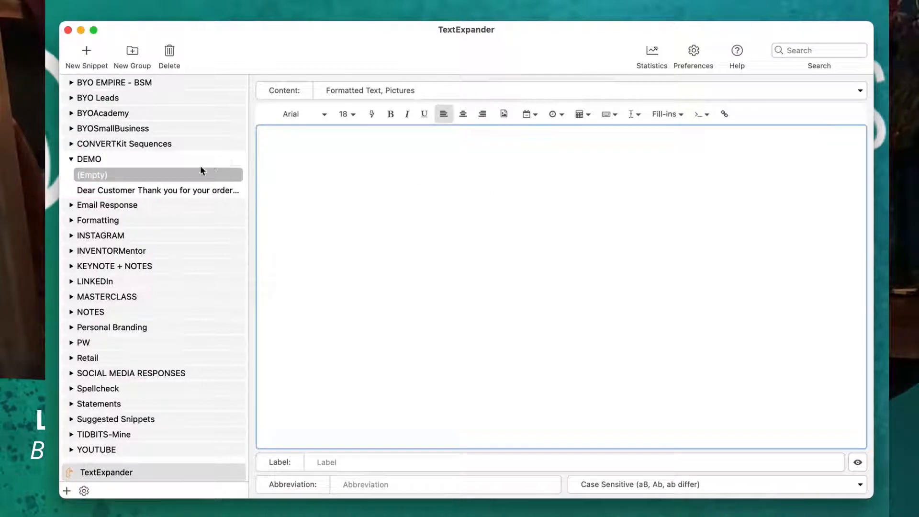
In the DEMO thank-you snippet, replace the word "Customer" in the greeting with a single line fill-in field named Customer.
left_click(174, 191)
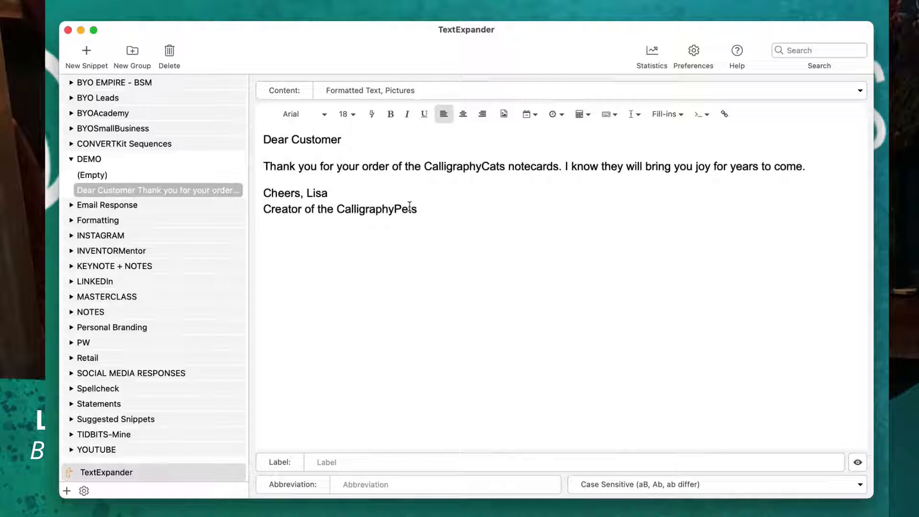
left_click(318, 138)
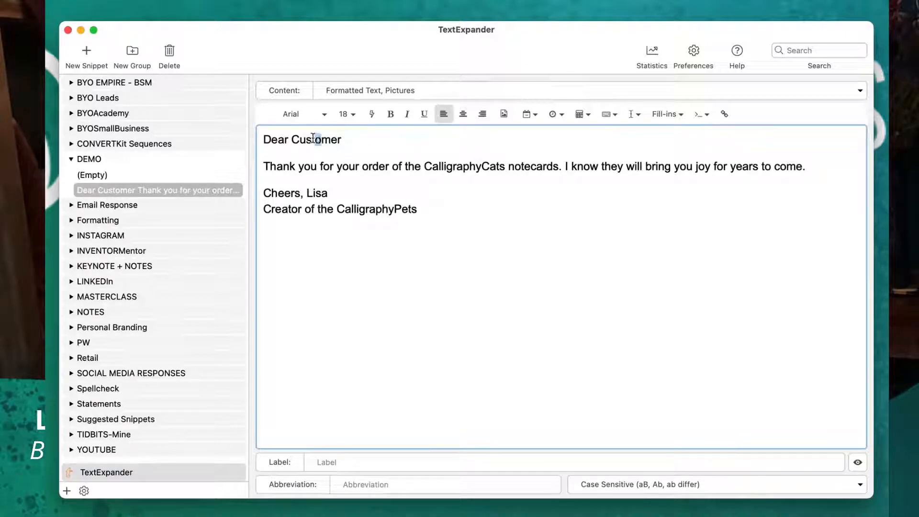
double_click(318, 138)
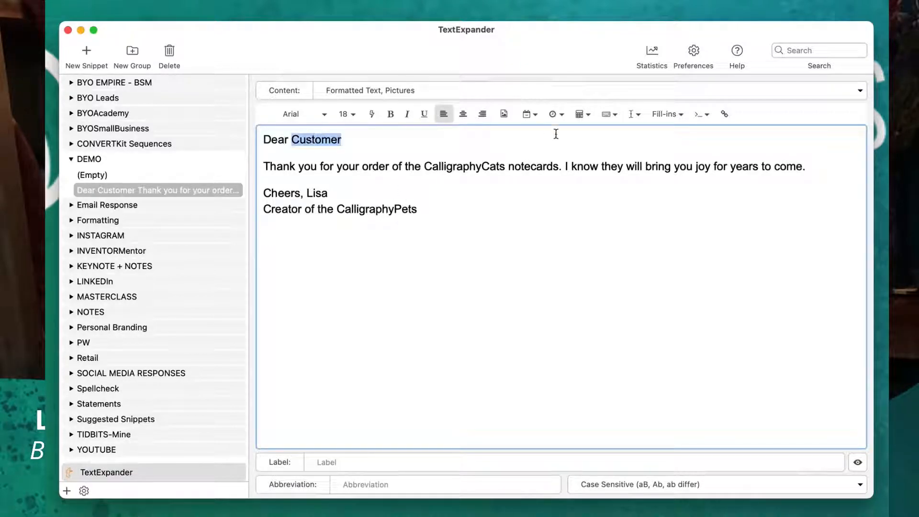
left_click(668, 114)
left_click(675, 135)
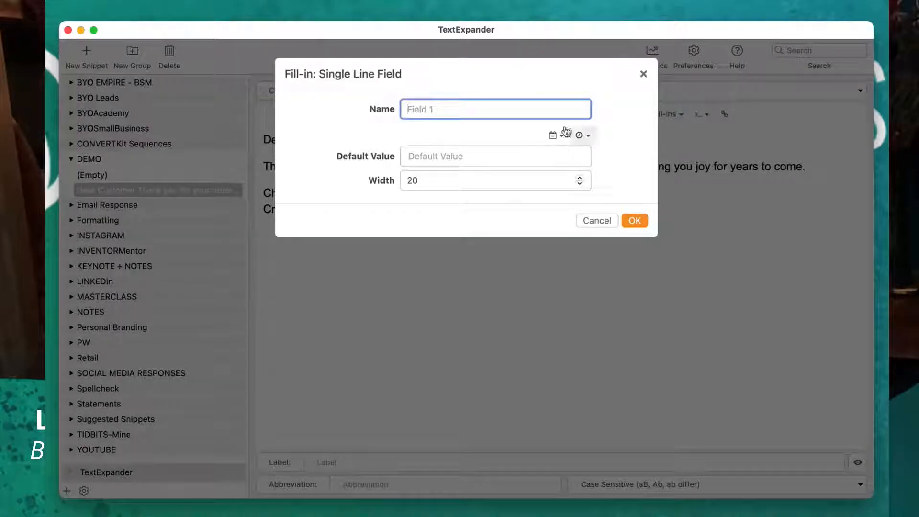
type("Customer")
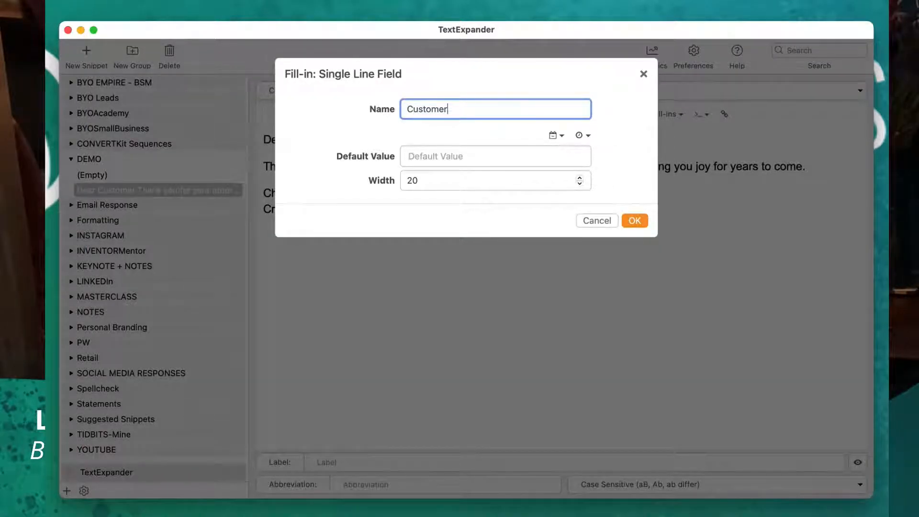
left_click(629, 218)
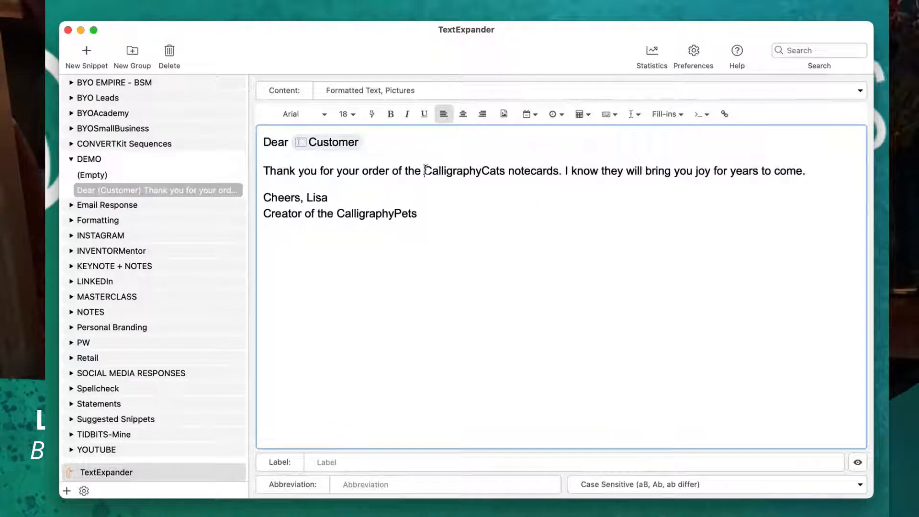
Select the word "CalligraphyCats" in the snippet's thank-you sentence.
left_click_drag(424, 171, 558, 169)
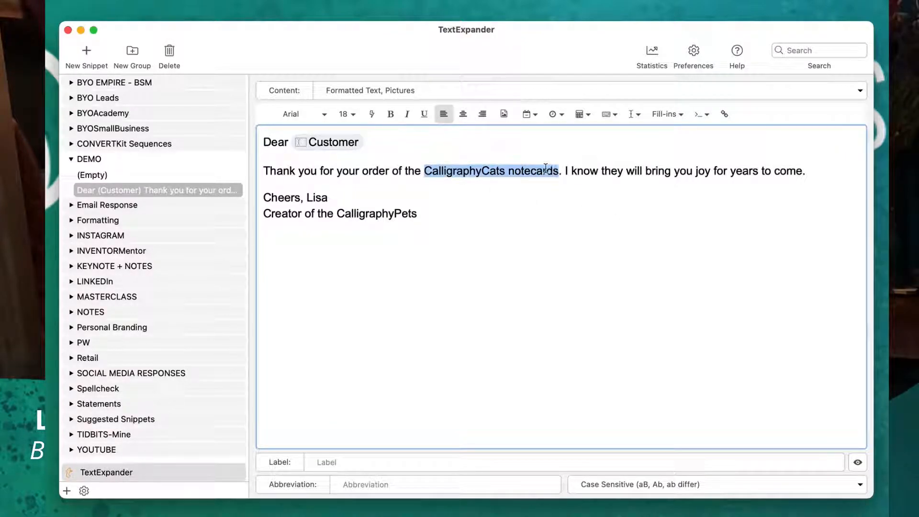
left_click(478, 171)
double_click(479, 170)
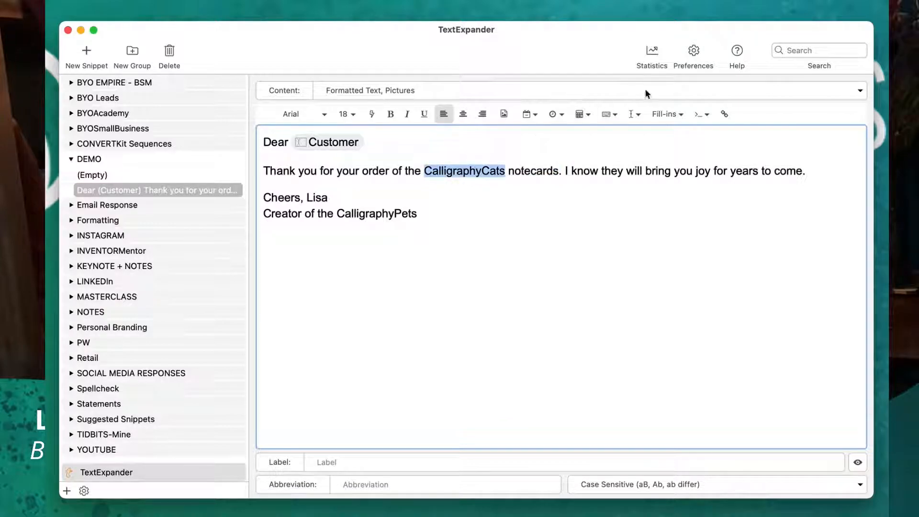
left_click(672, 115)
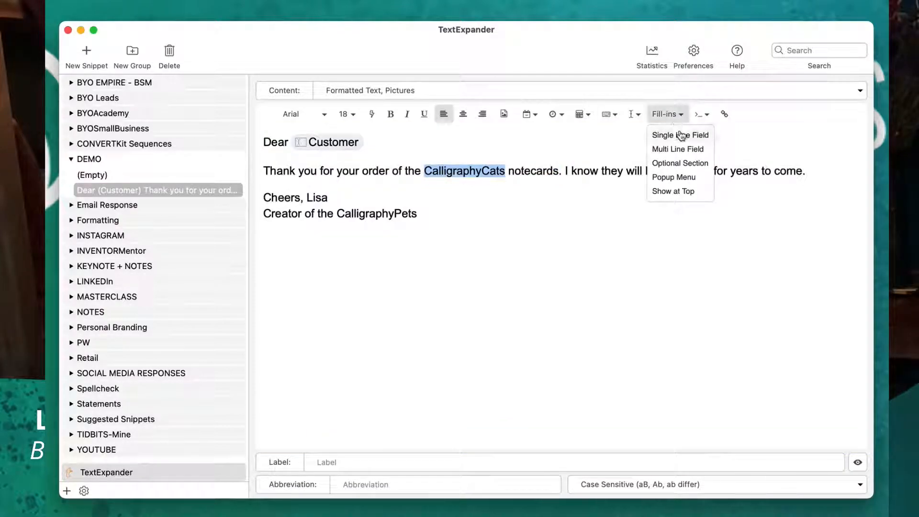
left_click(682, 149)
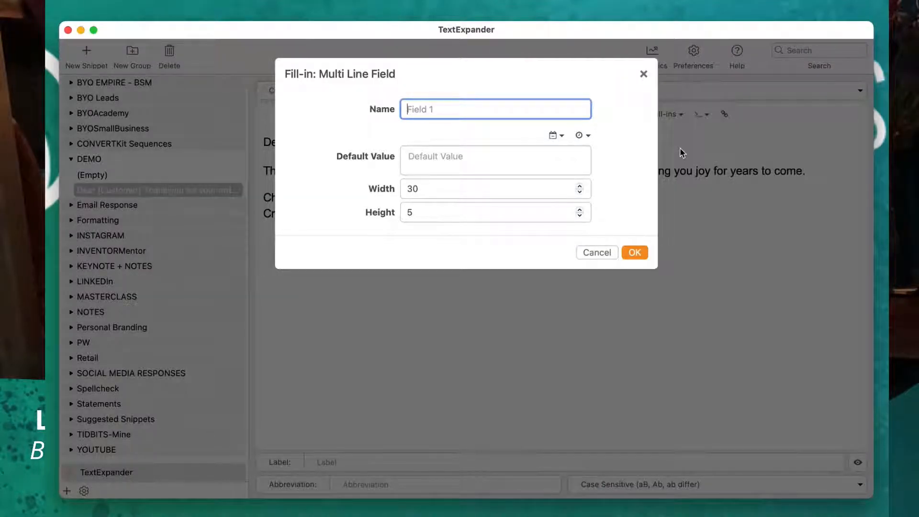
left_click(594, 252)
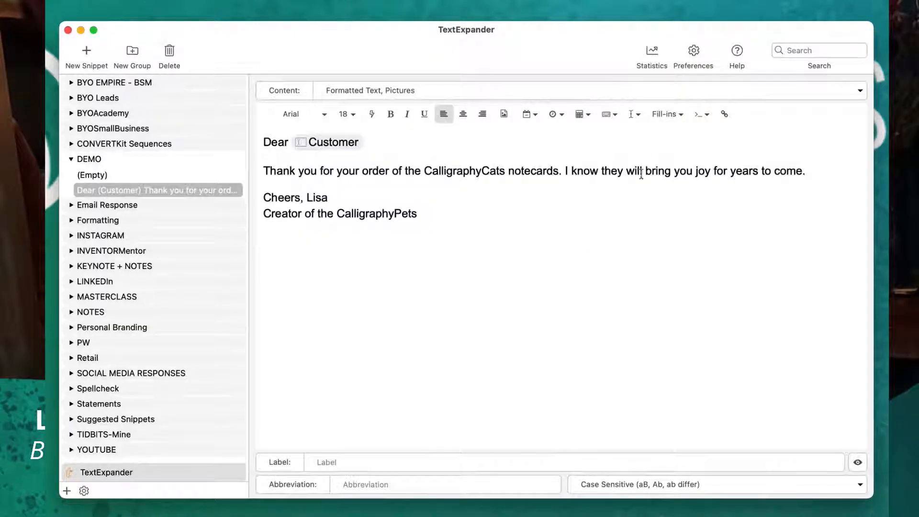
left_click(676, 114)
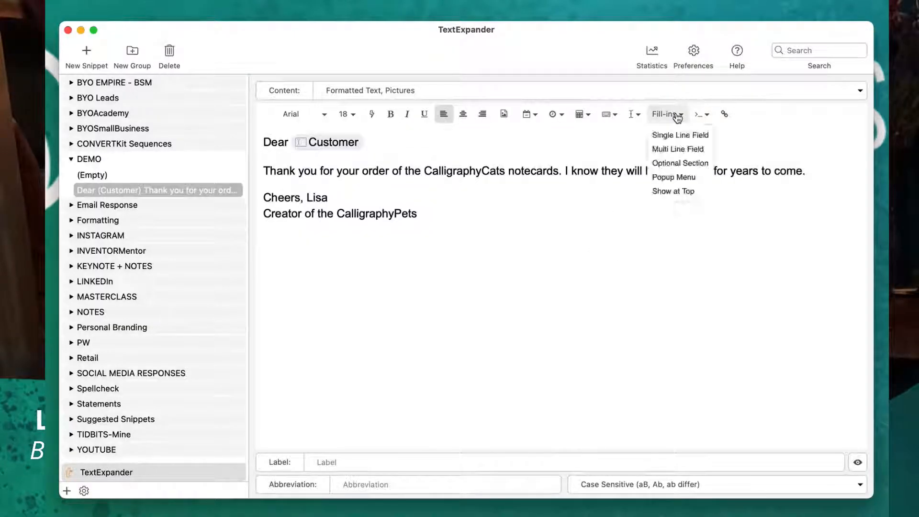
left_click(679, 164)
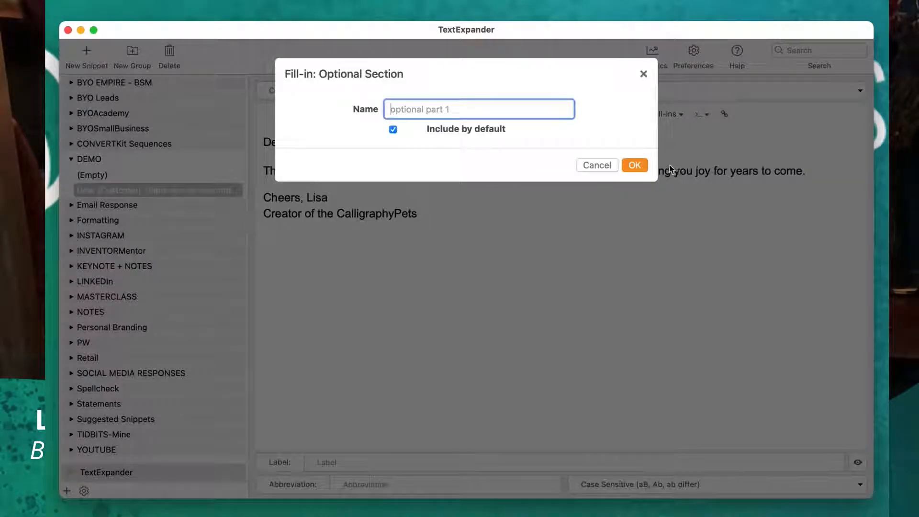
left_click(596, 165)
Begin a popup menu fill-in in place of "CalligraphyCats" and name it Product Name.
left_click(676, 114)
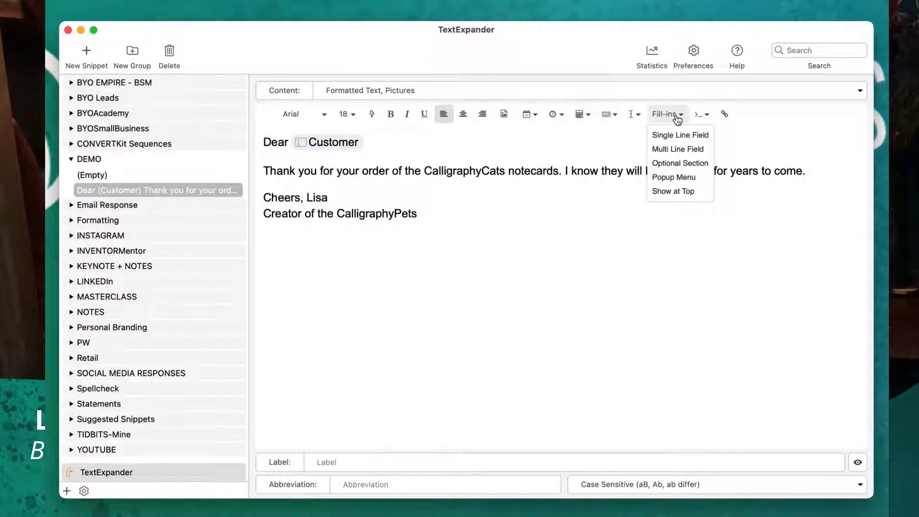
left_click(676, 177)
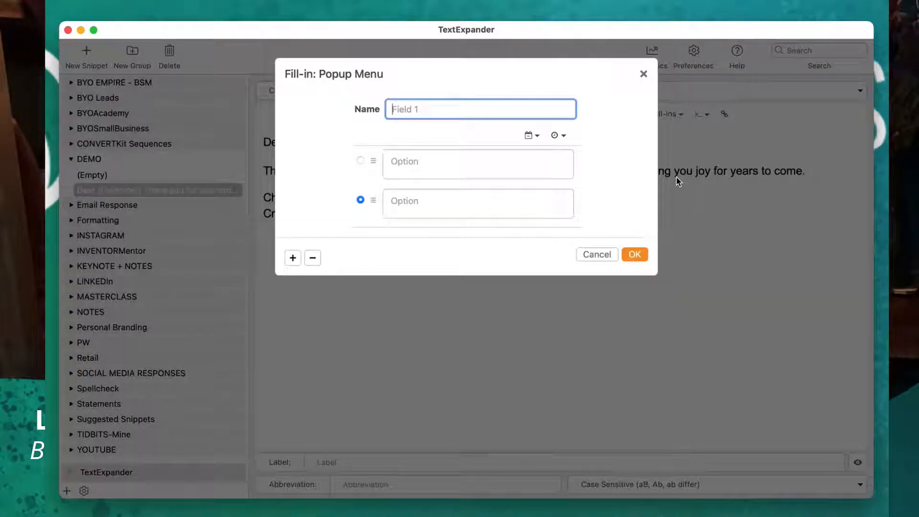
type("Product Name")
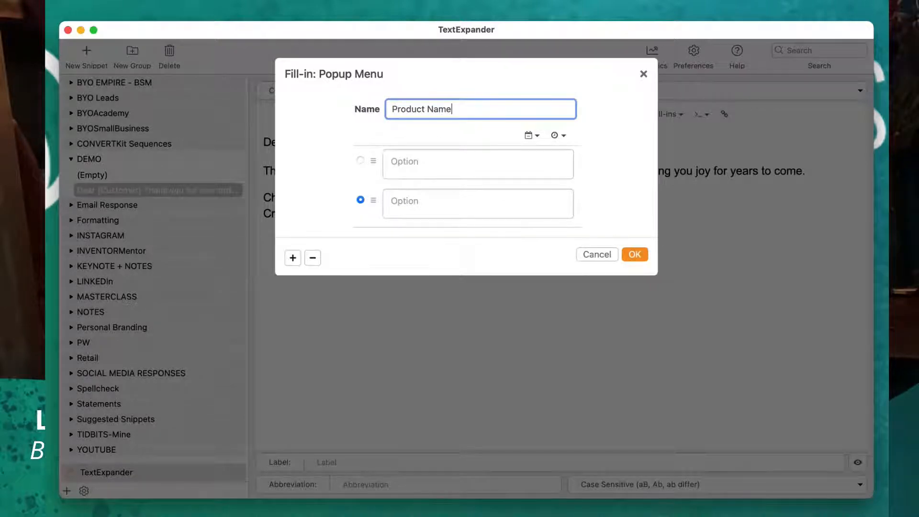
Enter CalligraphyCats and CalligraphyDogs as the first two options of the Product Name popup menu.
left_click(399, 164)
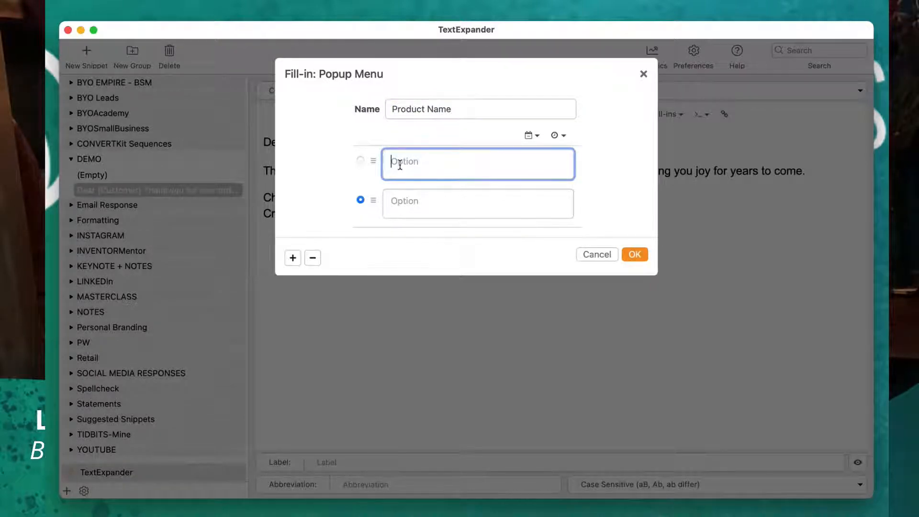
type("Calligraphy")
key("super+a")
key("Right")
type("yCats")
left_click(400, 200)
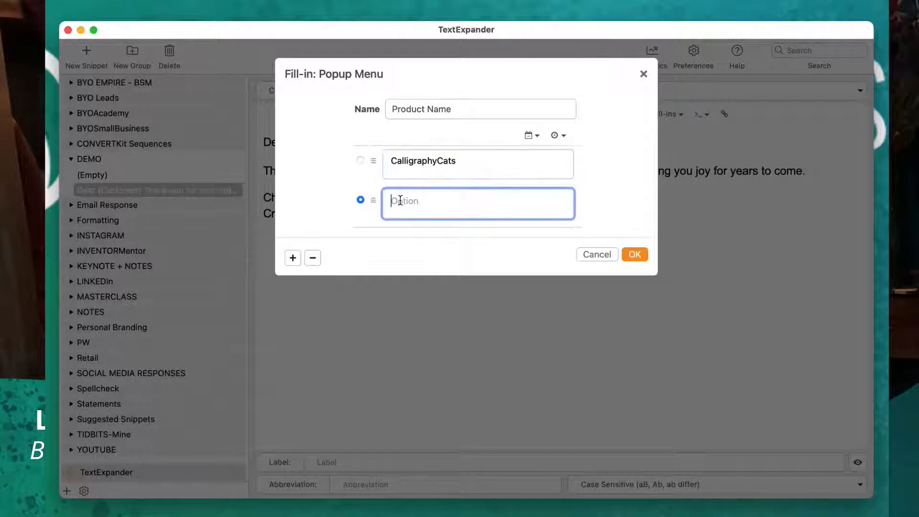
type("CalligraphyDogs")
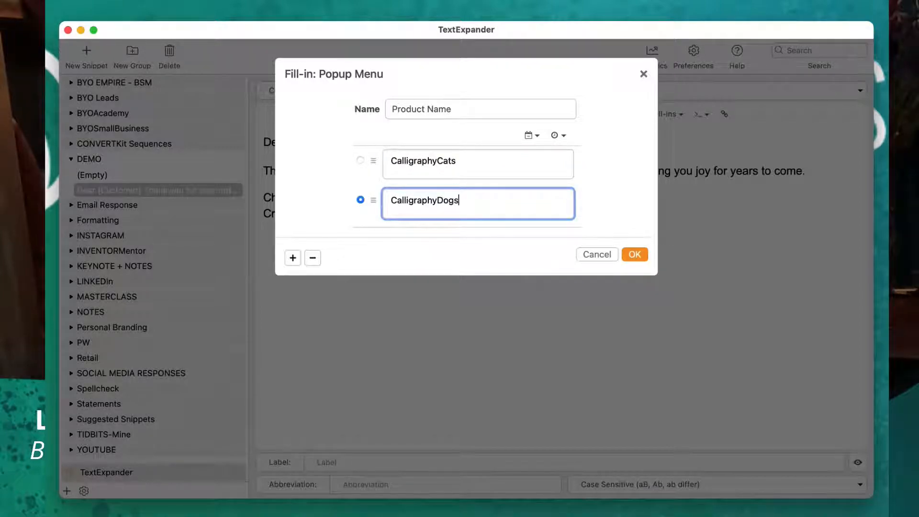
Add Calligraphy Woodland Creatures as the third option of the Product Name popup menu.
left_click(293, 258)
left_click(401, 228)
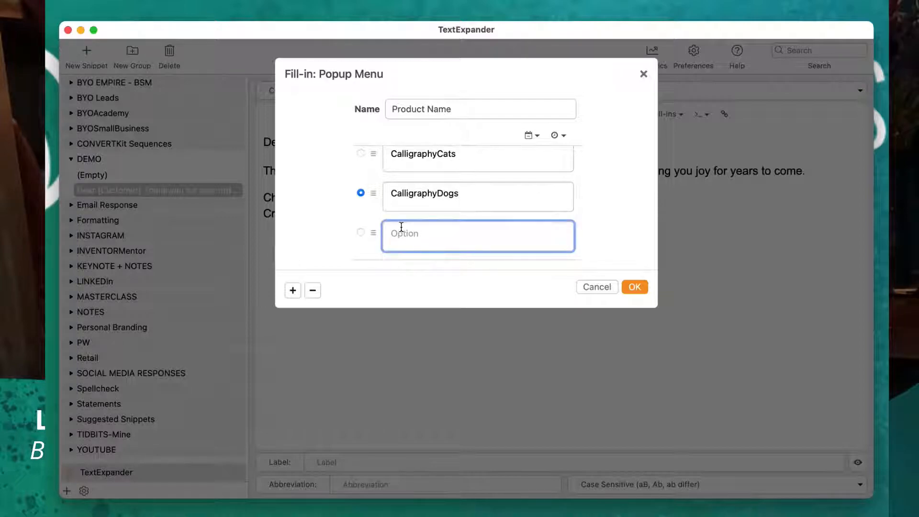
type("Calligraphy Woo")
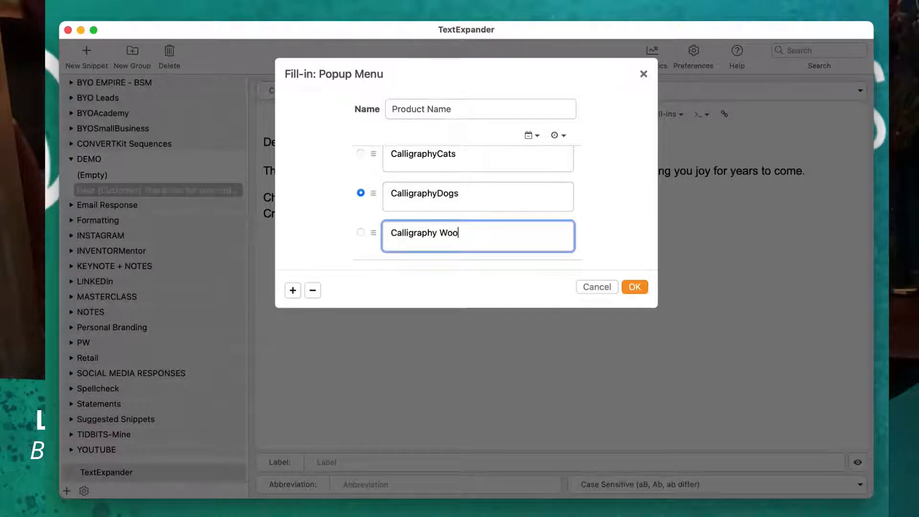
type("dland Creatures")
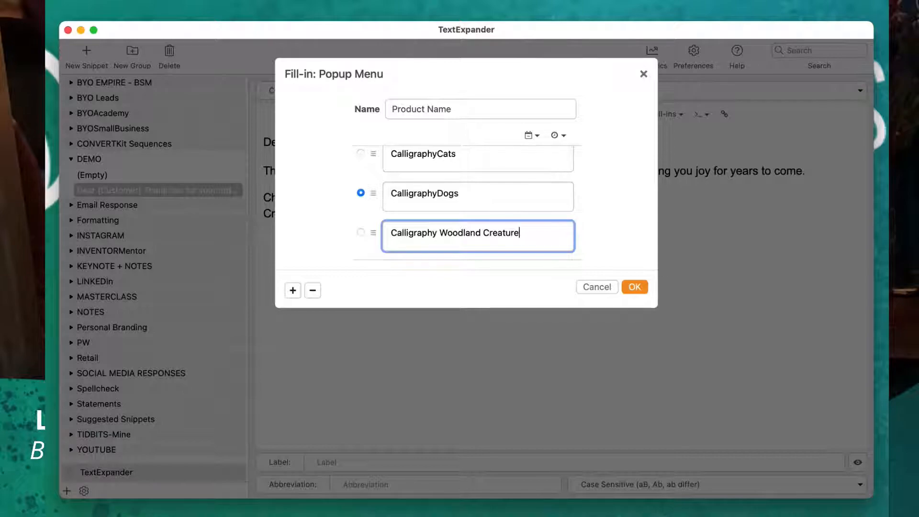
Add CalligraphyCelticCats as the fourth option of the Product Name popup menu.
left_click(293, 291)
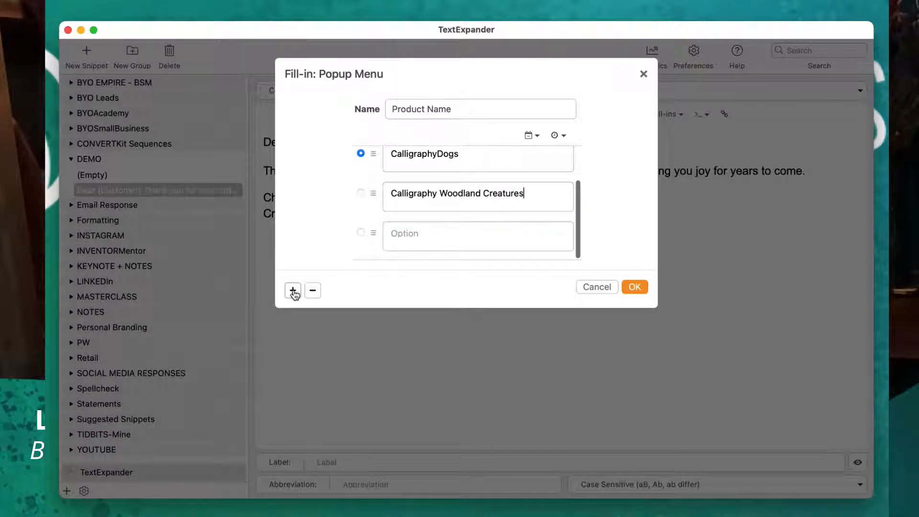
left_click(405, 235)
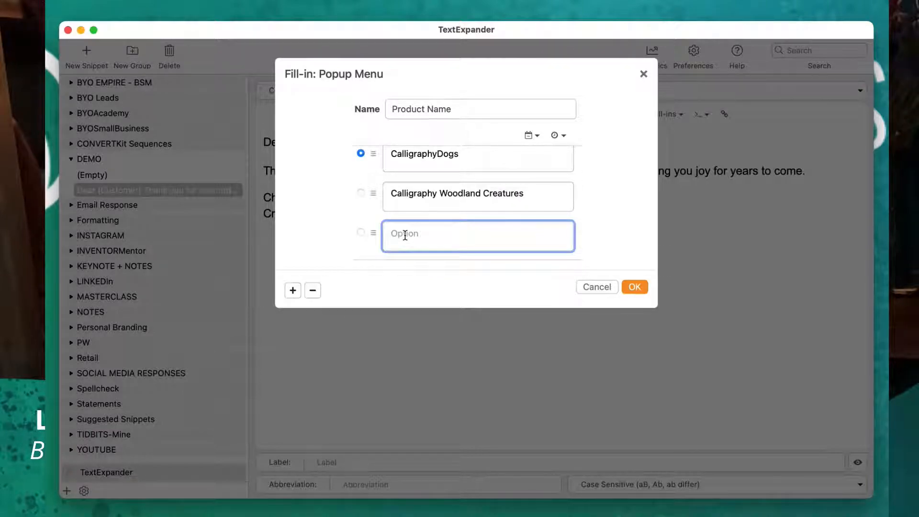
type("CalligraphyCelticCats")
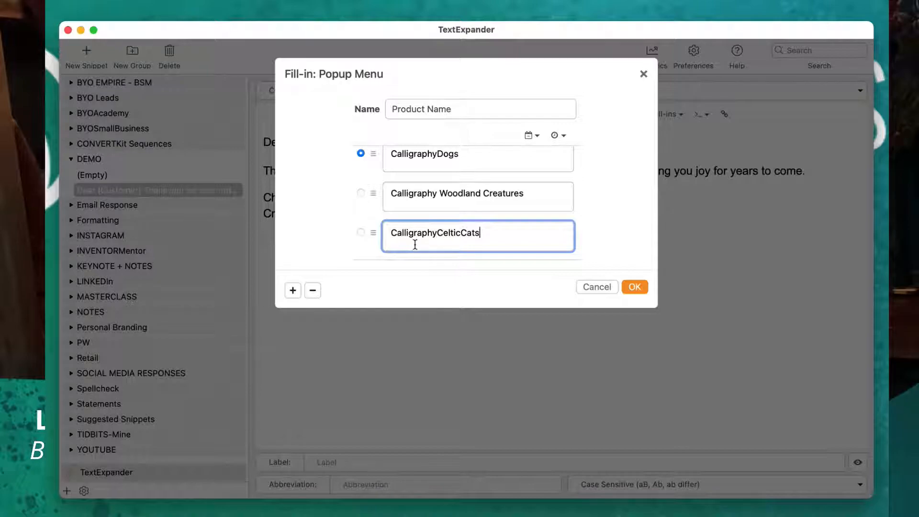
Add Calligraphy Chinese Zodiac as the fifth product option and insert the Product Name popup menu into the snippet.
left_click(293, 291)
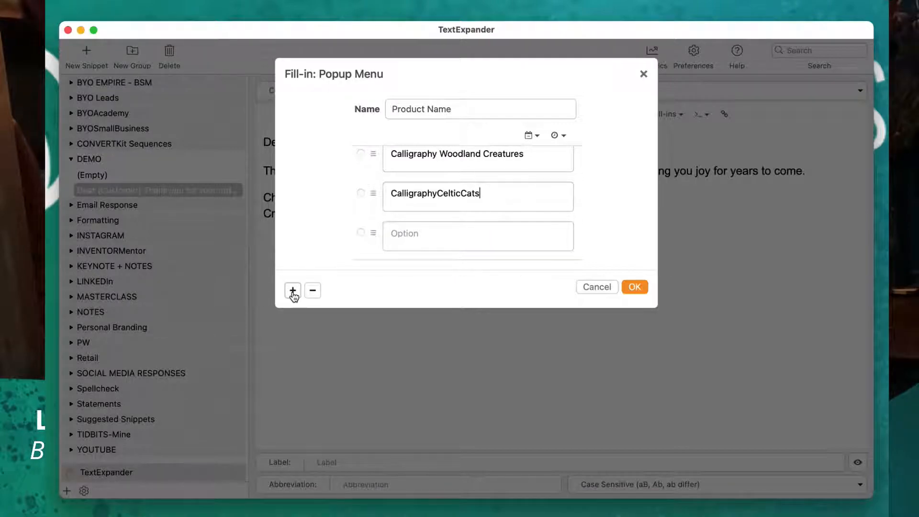
left_click(410, 236)
type("Calligraphy")
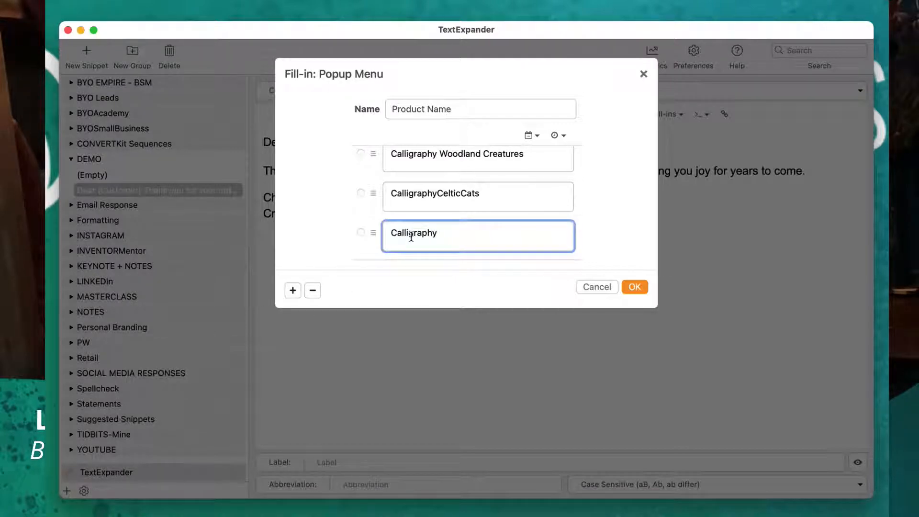
type("C")
type("Chinese Zodiac")
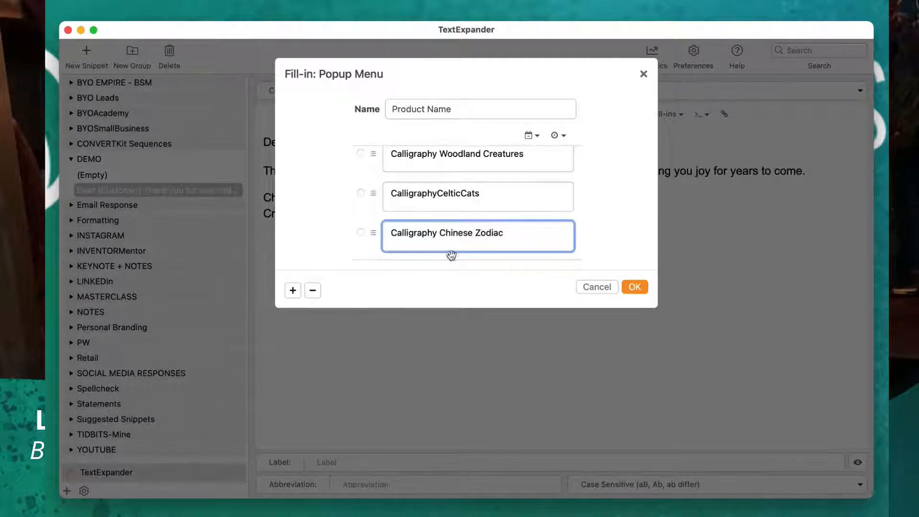
left_click(631, 289)
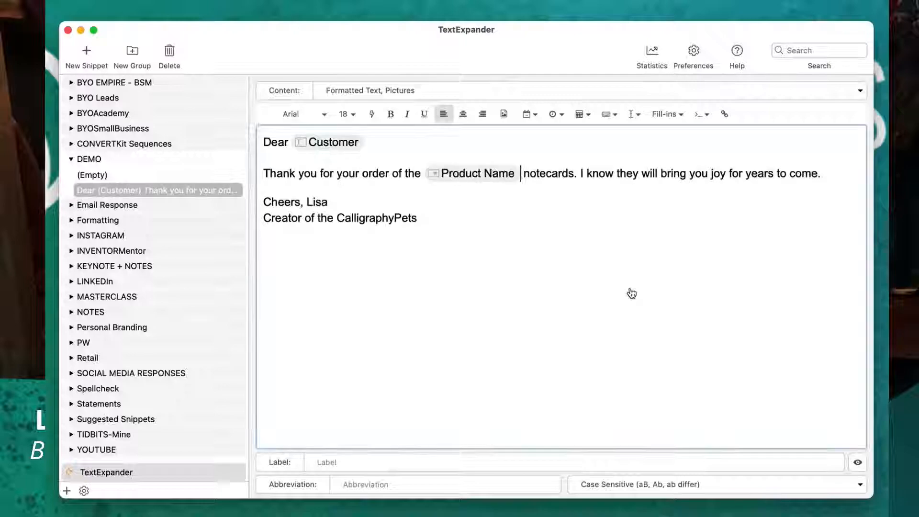
Begin a popup menu fill-in in place of the word "notecards" and name it Product Type.
double_click(556, 173)
left_click(665, 114)
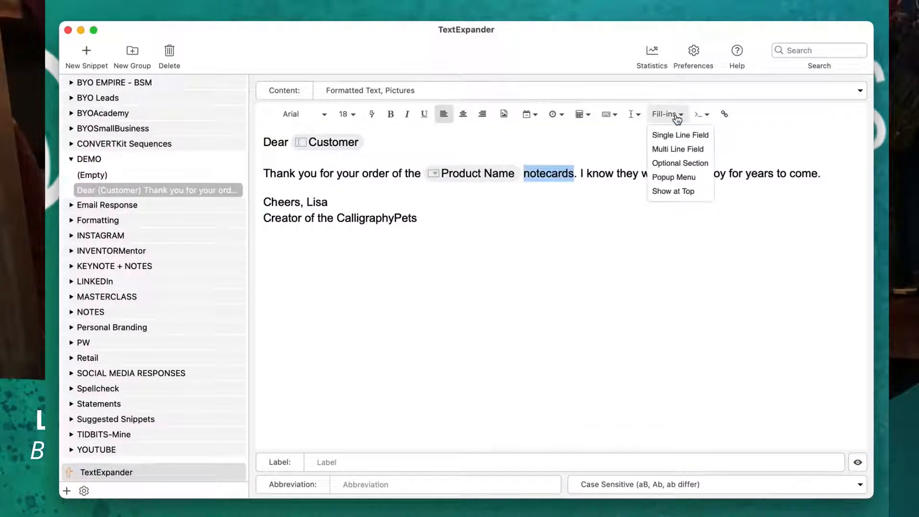
left_click(673, 177)
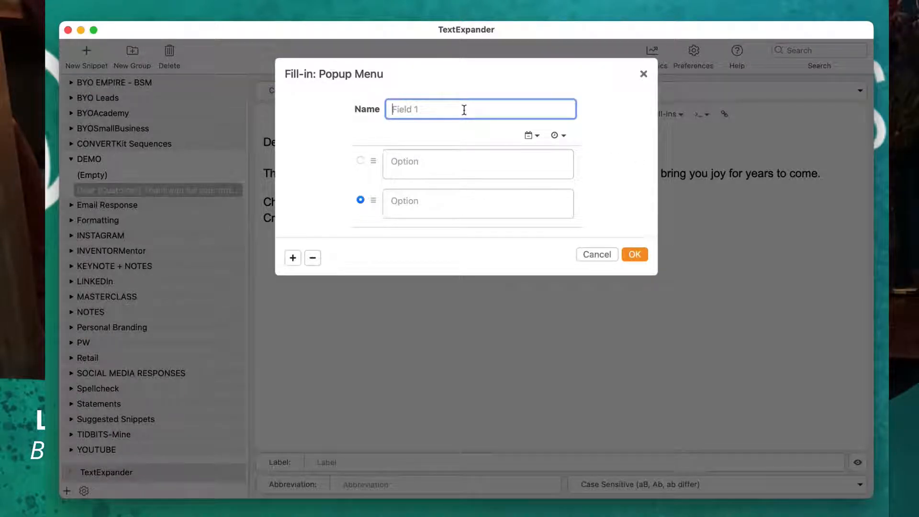
type("Product Type")
Enter Original, Print and Notecards as the first three options of the Product Type popup menu.
left_click(441, 161)
type("Original")
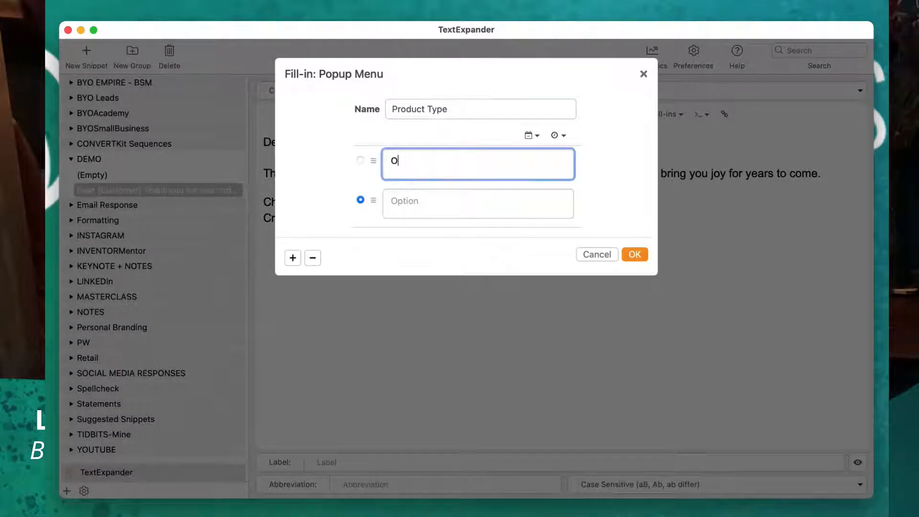
left_click(417, 205)
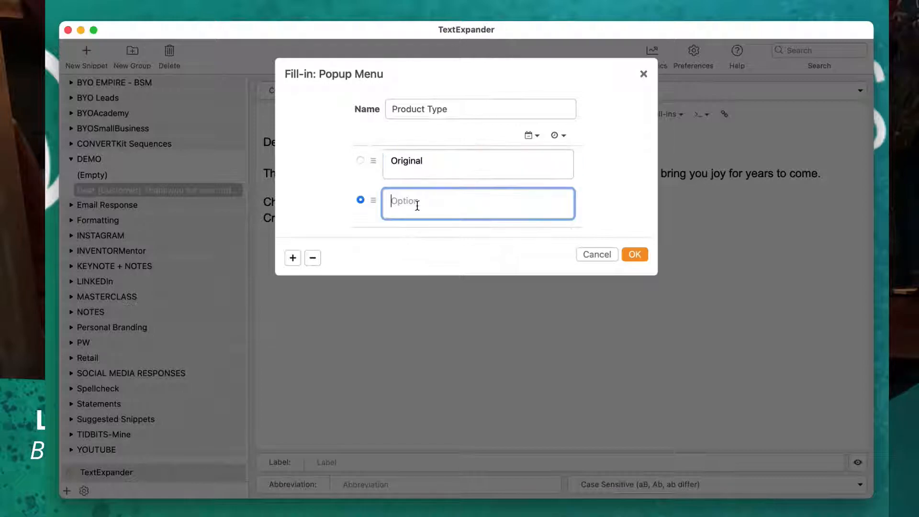
type("Print")
left_click(291, 259)
type("N")
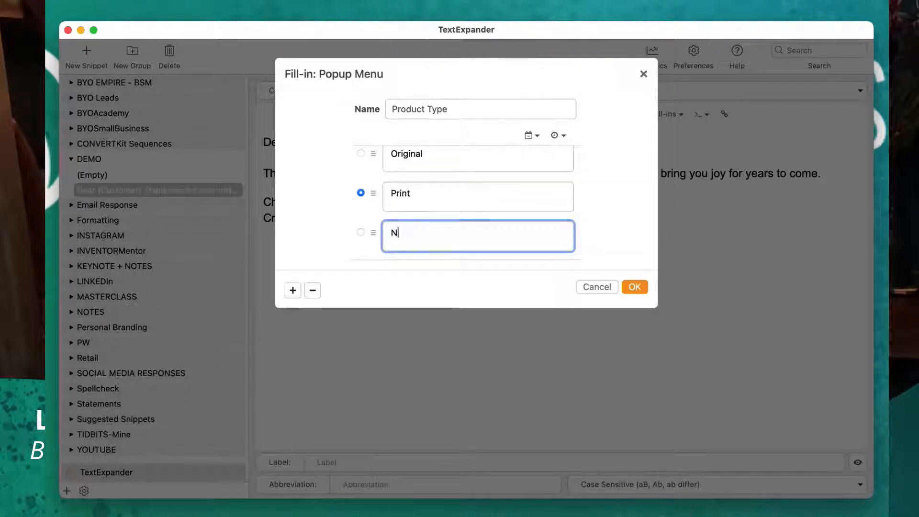
type("otecards")
Add LoveBites and a blank fifth option to the Product Type popup menu and insert it into the snippet.
left_click(293, 290)
left_click(404, 237)
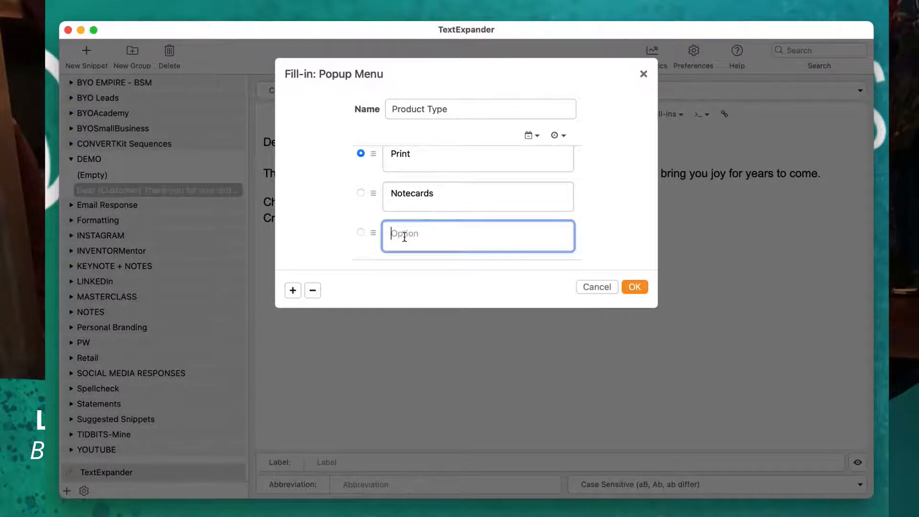
type("LoveBites")
left_click(292, 290)
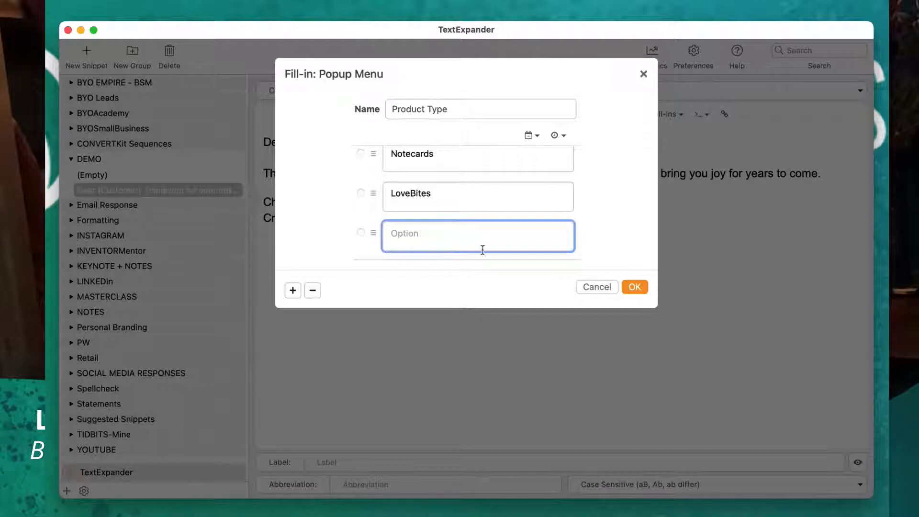
left_click(632, 287)
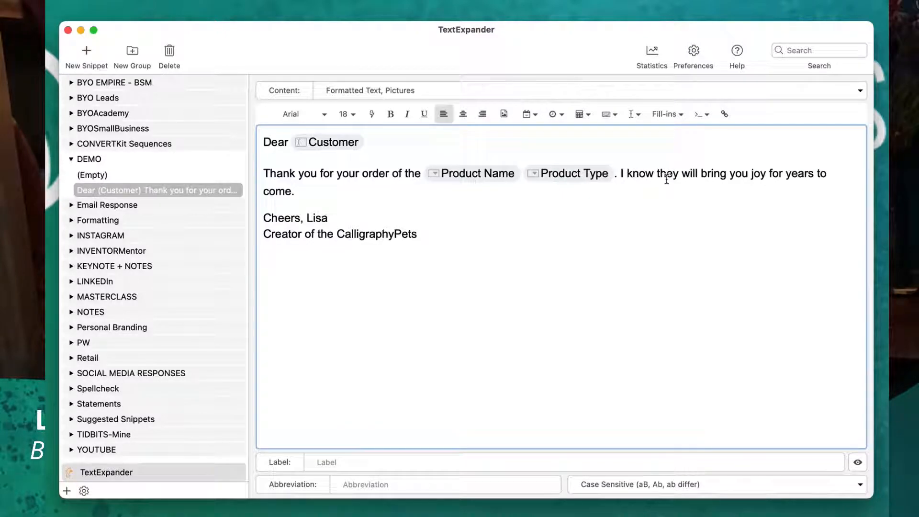
Begin a popup menu fill-in in place of the word "joy" and name it Disclaimer.
double_click(758, 174)
left_click(687, 116)
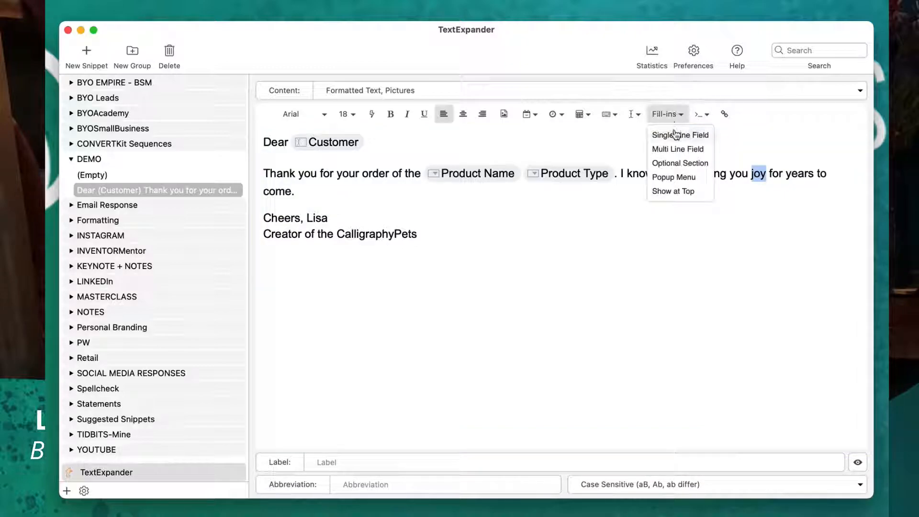
left_click(674, 177)
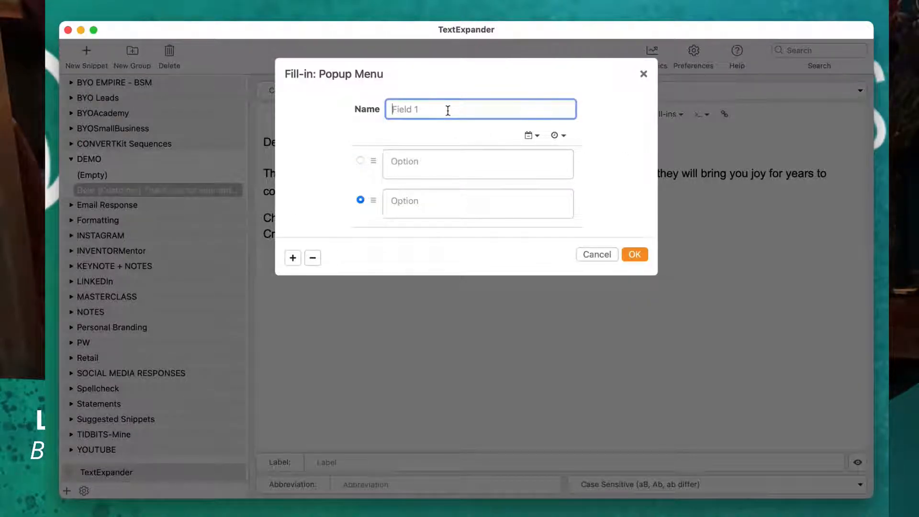
type("Disclaimer")
Enter joy and grief as the two options of the Disclaimer popup menu and insert it into the snippet.
left_click(431, 166)
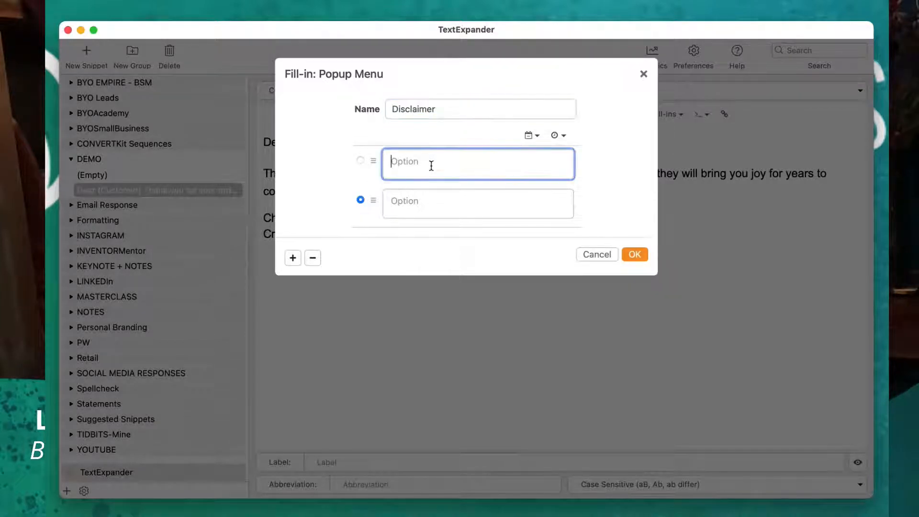
type("joy")
left_click(419, 194)
type("gr")
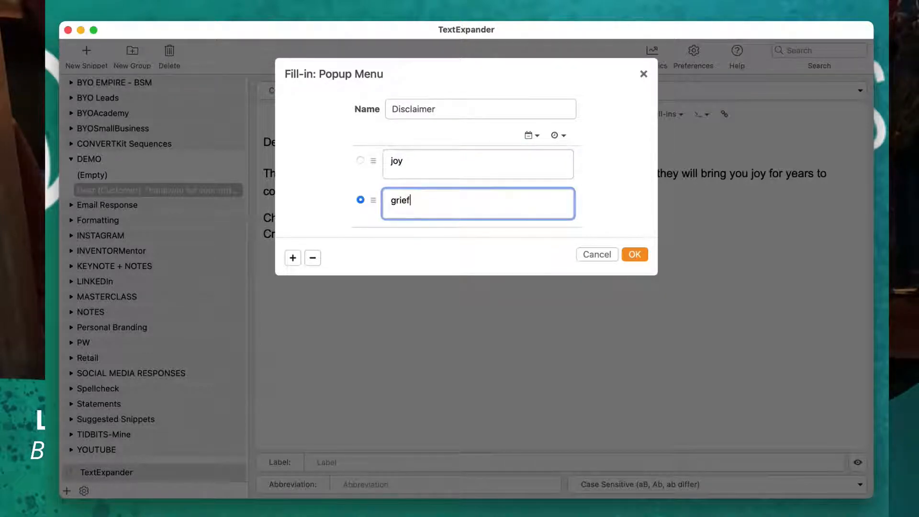
type("ief")
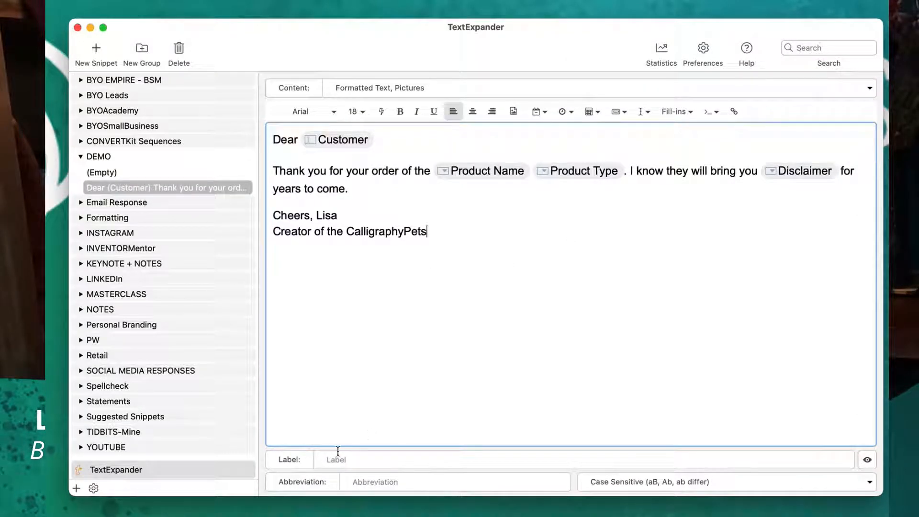
Label the thank-you snippet Customer Order.
left_click(326, 461)
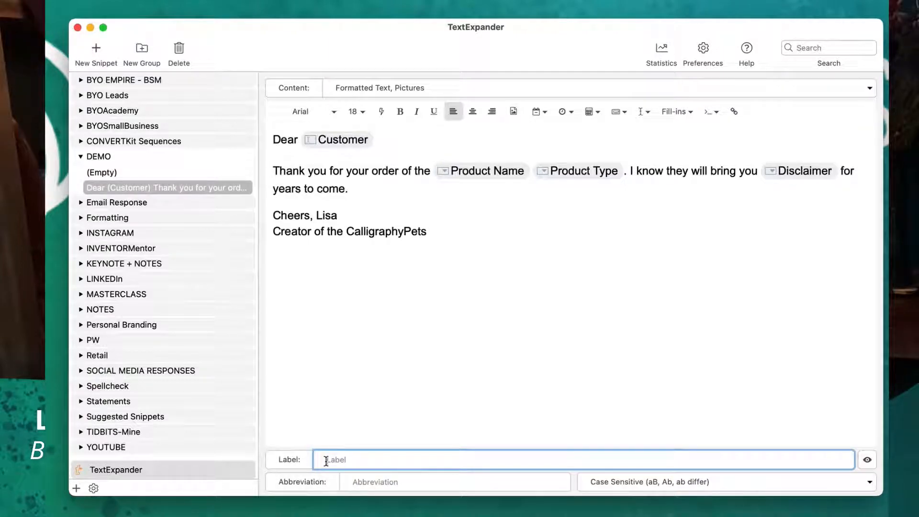
type("Customer O")
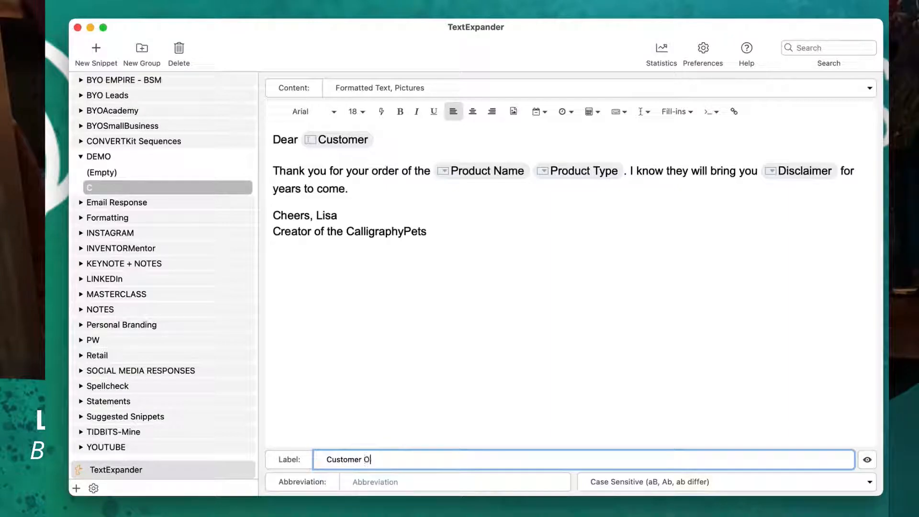
type("rder")
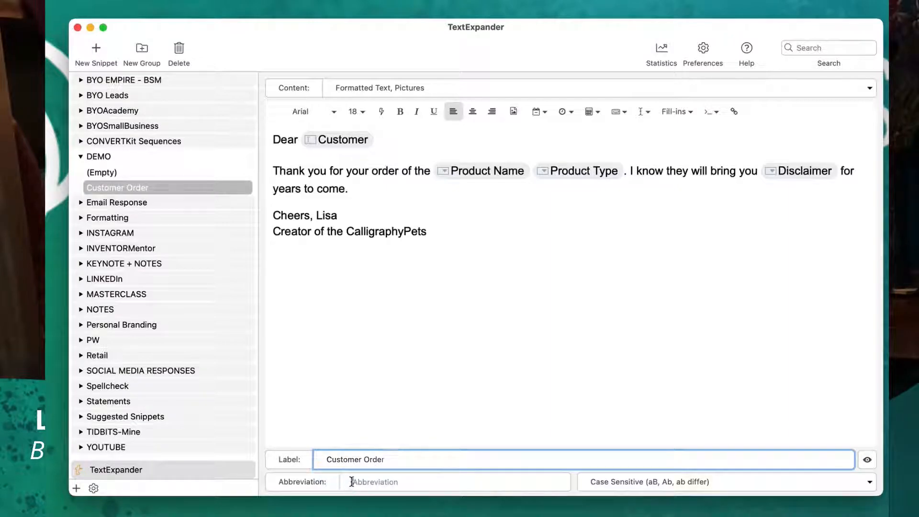
Set the Customer Order snippet's abbreviation to xCPetCO.
left_click(351, 481)
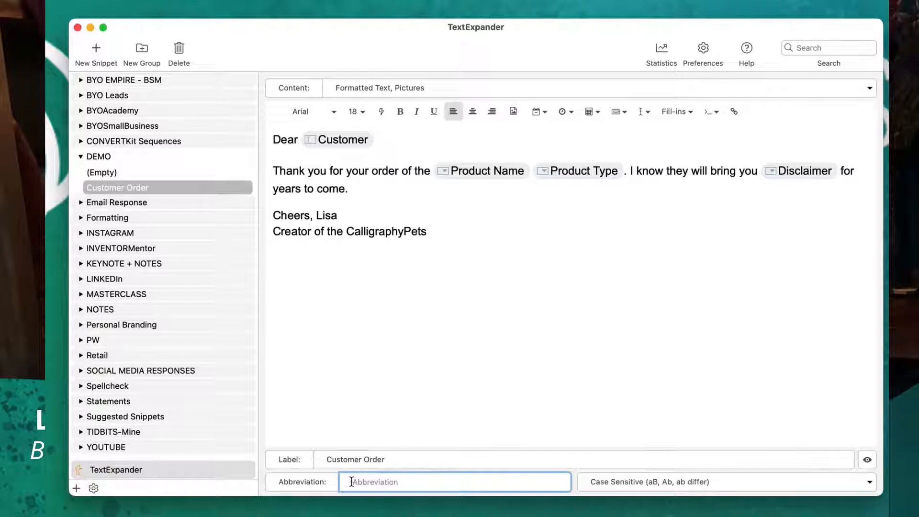
type("x")
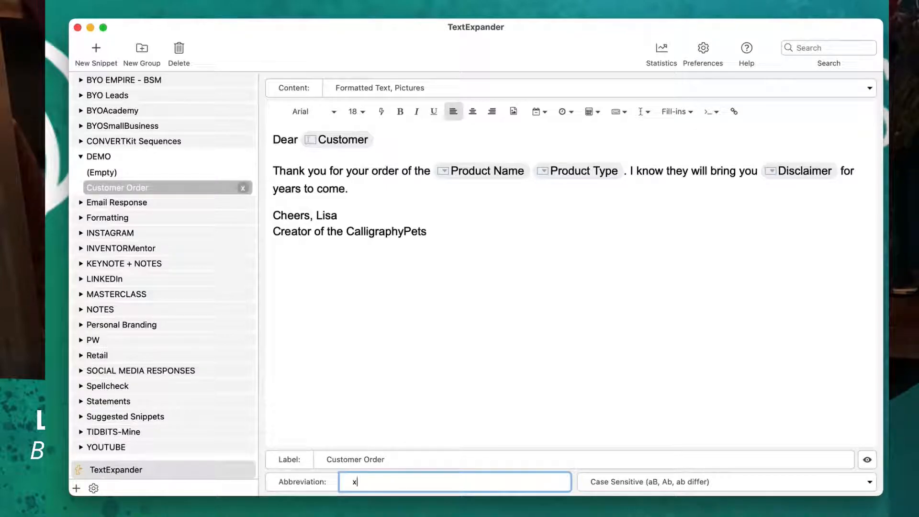
type("CPetCO")
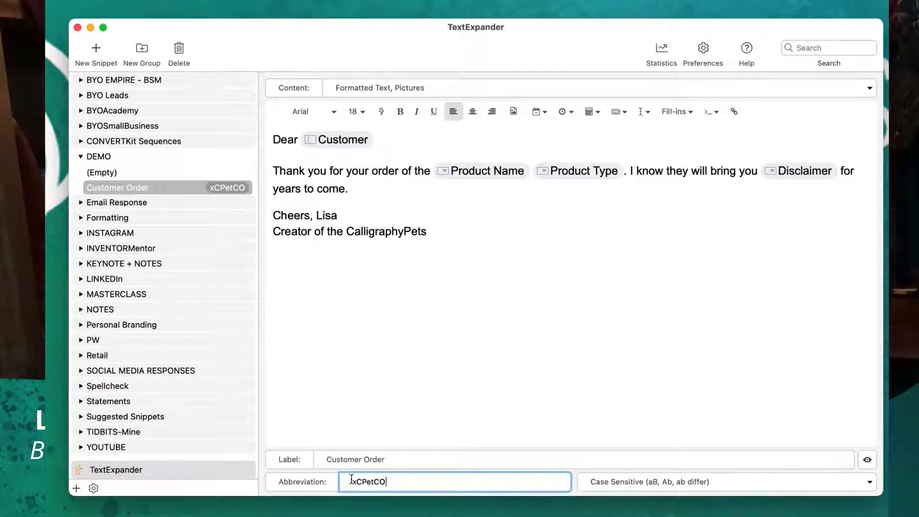
left_click(353, 374)
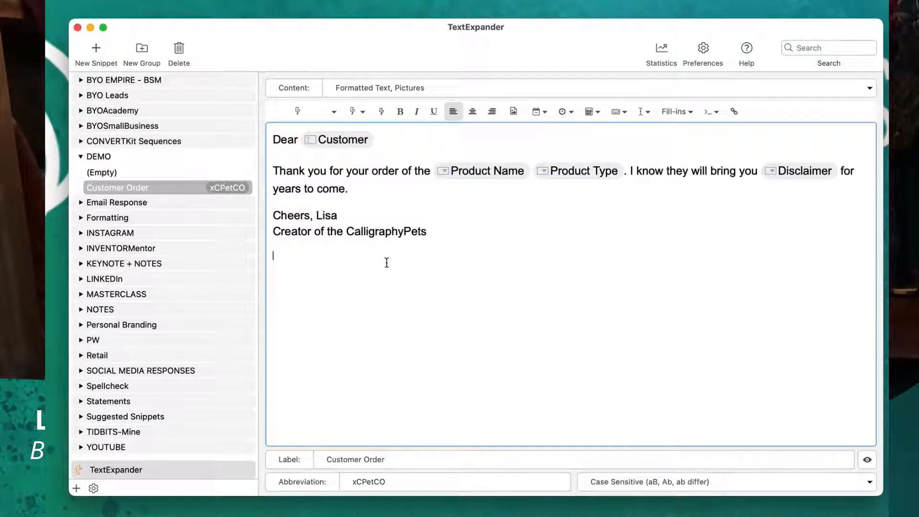
Switch to an empty note in Notes and expand the Customer Order snippet there with its abbreviation xCPetCO.
left_click_drag(918, 82, 421, 83)
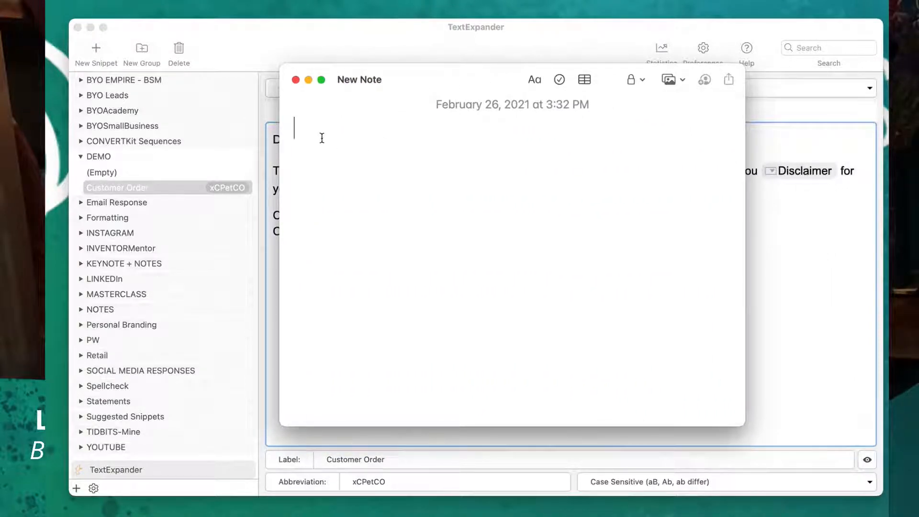
type("xC")
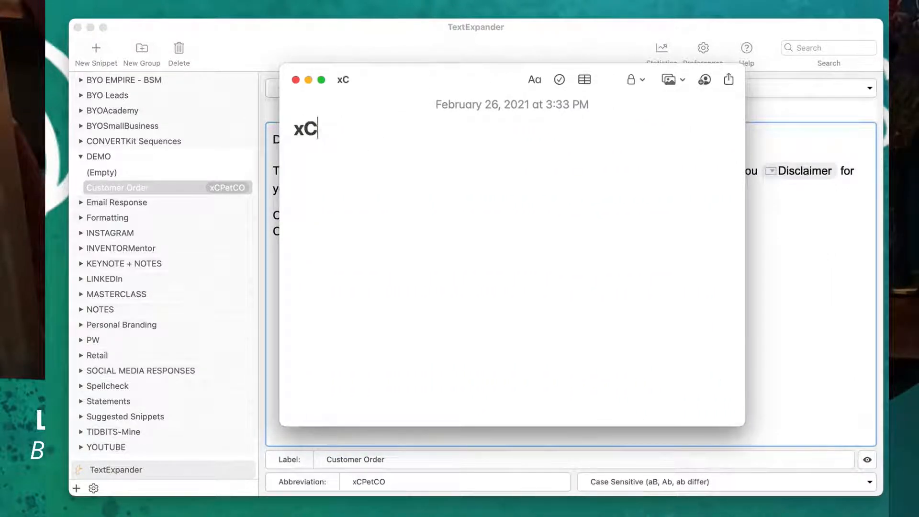
type("PetCO")
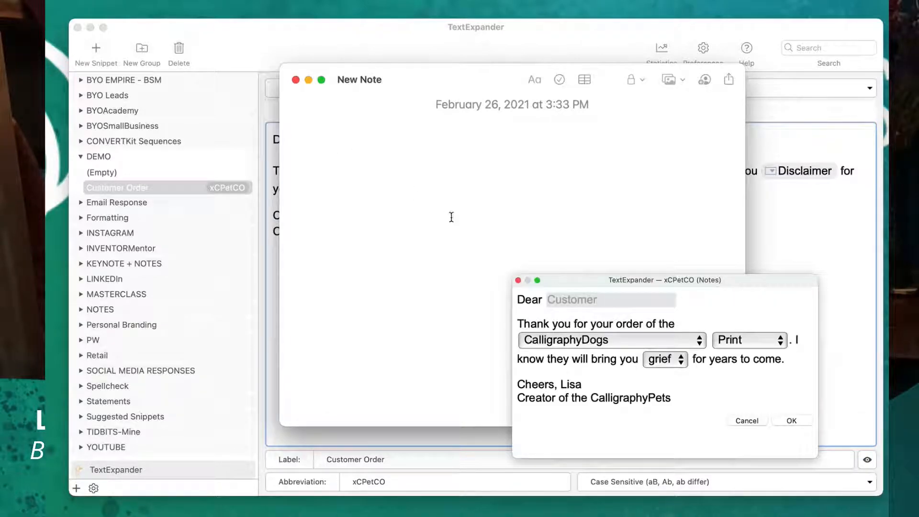
type("Sandy")
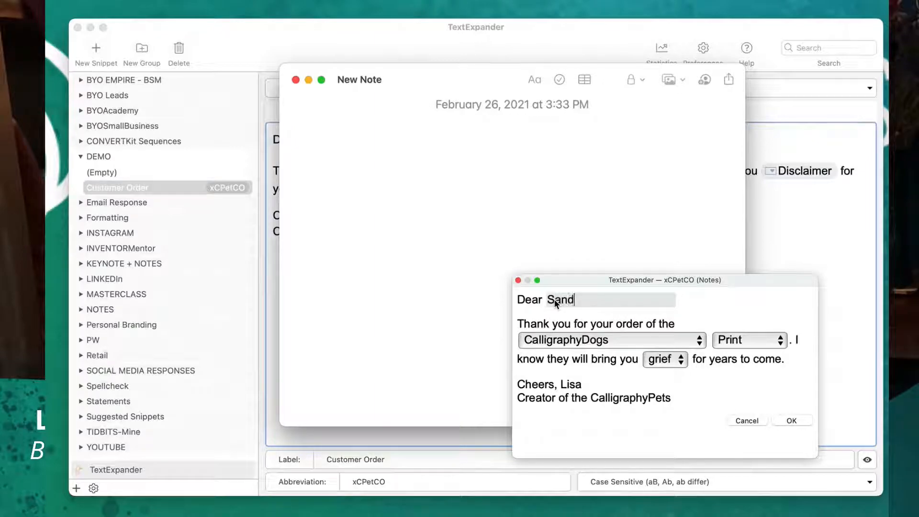
Fill in the customer's name, choose CalligraphyCats, Notecards and joy in the snippet's popup menus, and confirm the fill-ins.
left_click(588, 340)
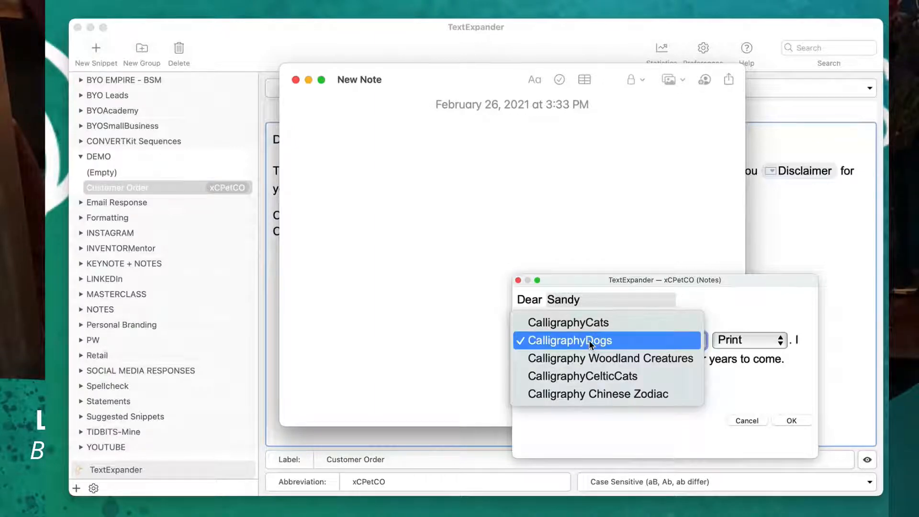
left_click(590, 324)
left_click(734, 341)
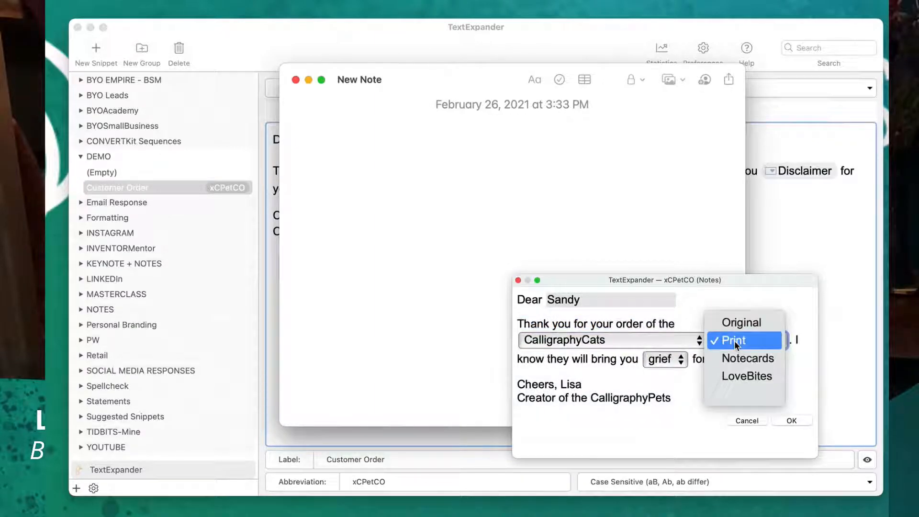
left_click(739, 356)
left_click(672, 364)
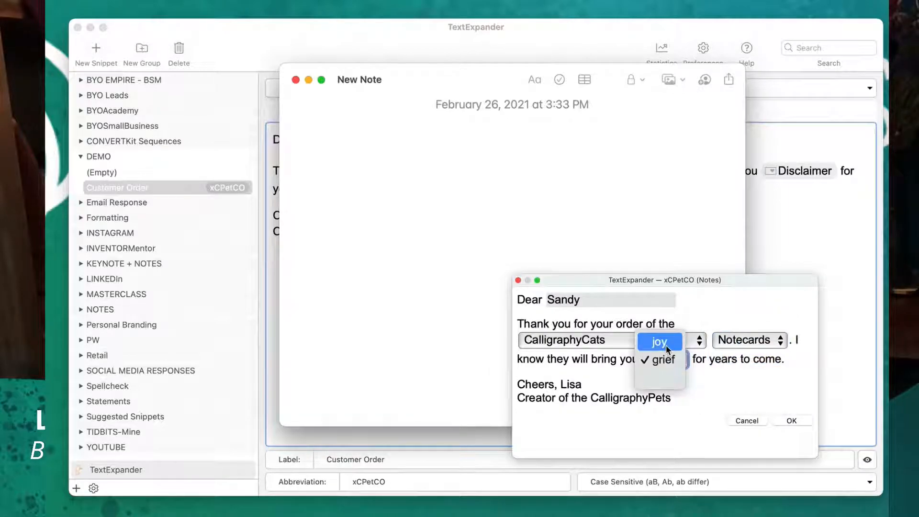
left_click(666, 348)
left_click(791, 420)
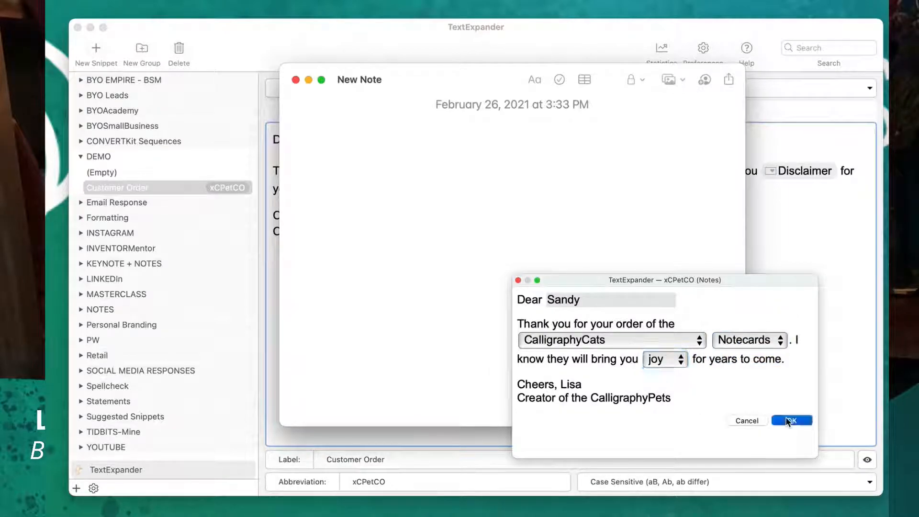